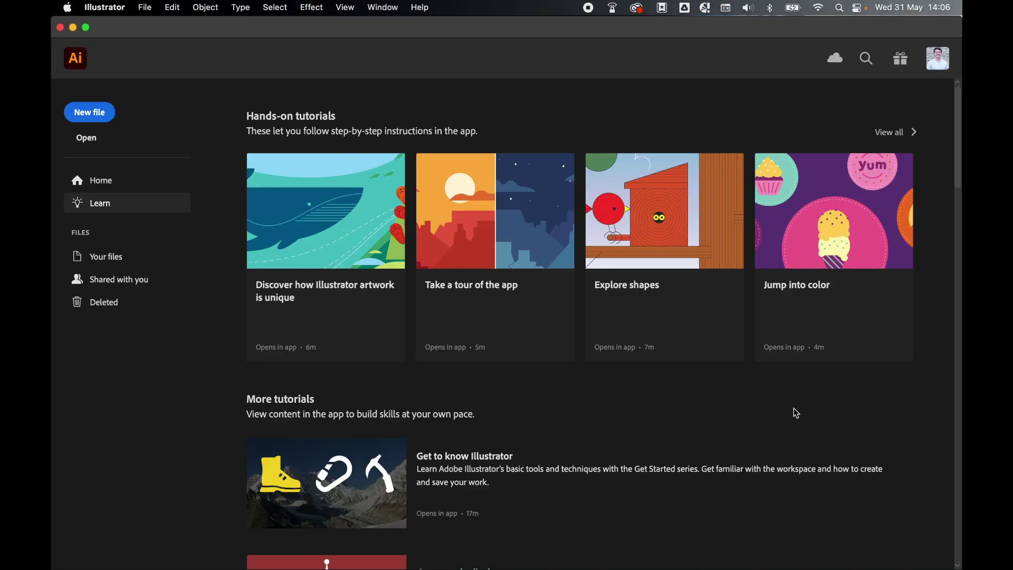
Create a new Letter-size print document measured in millimetres
left_click(148, 8)
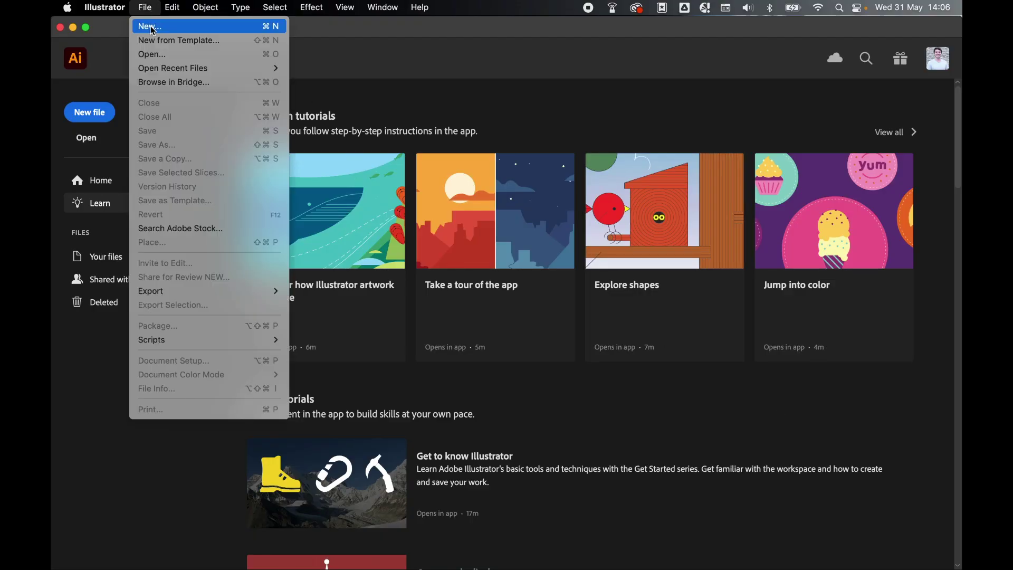
left_click(153, 27)
left_click(352, 100)
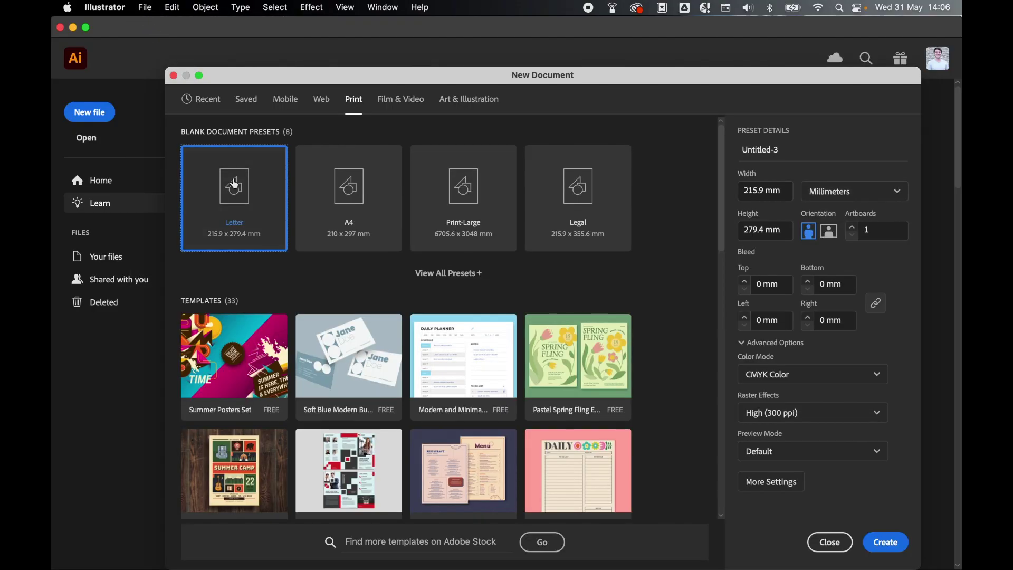
left_click(852, 195)
left_click(853, 356)
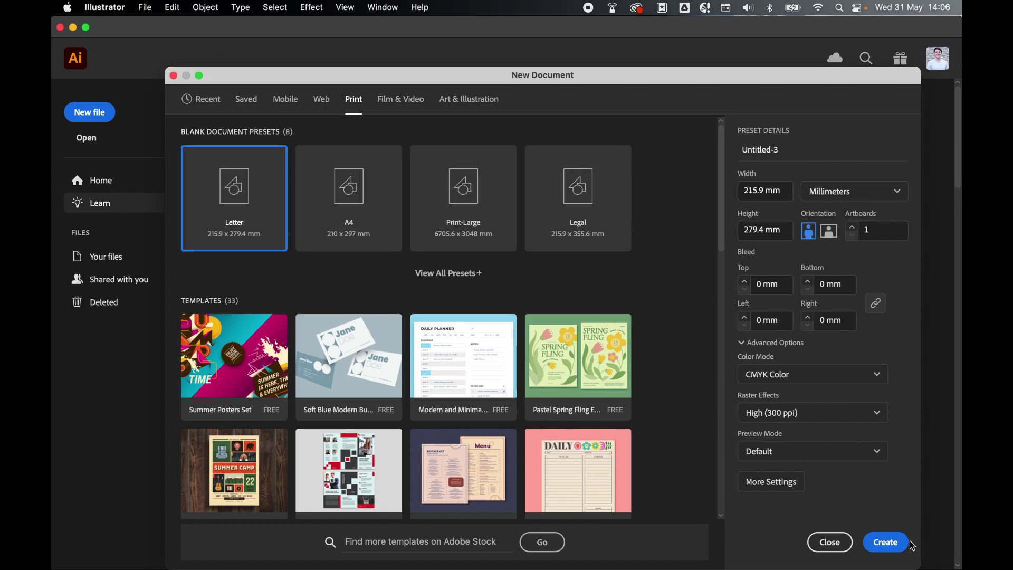
left_click(888, 543)
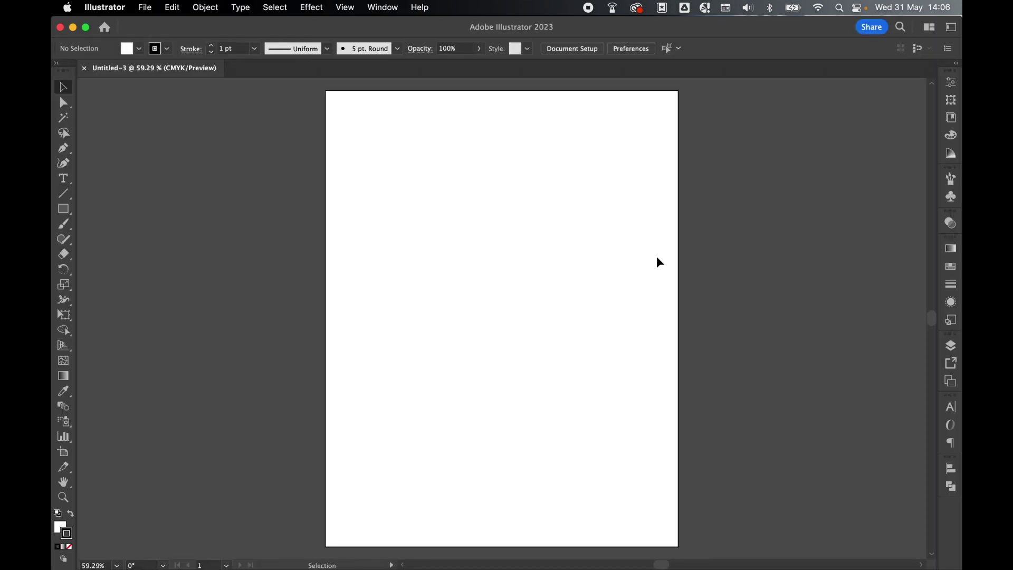
Set the fill to none and bring the stroke swatch to the front
left_click(61, 527)
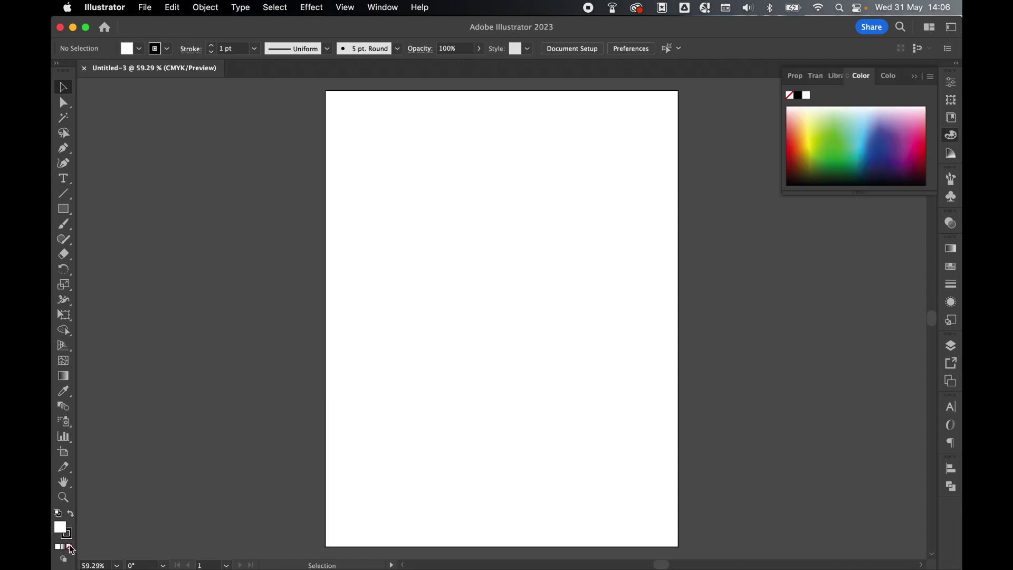
left_click(71, 549)
left_click(70, 536)
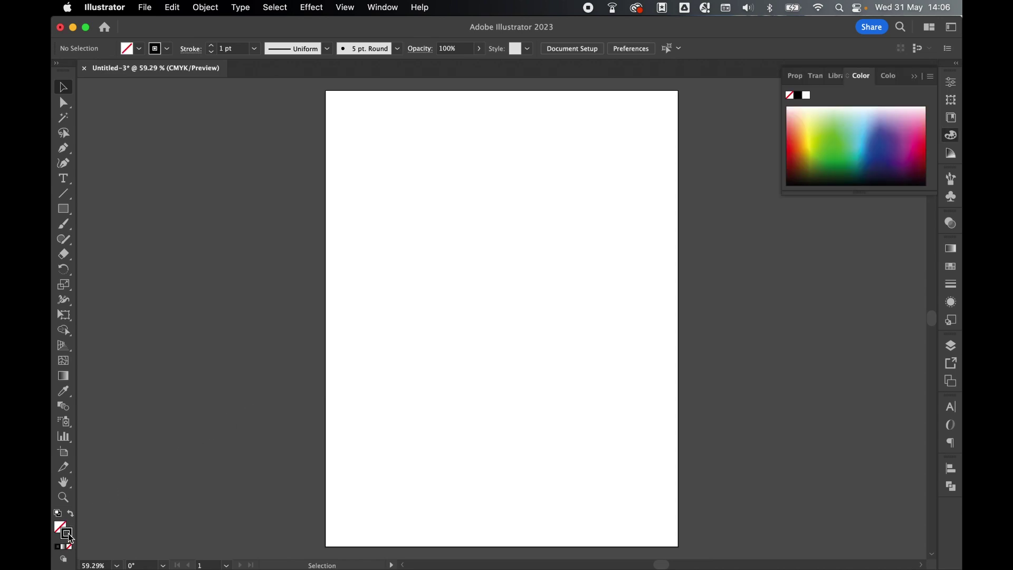
In General Preferences > Units, set Stroke units to Millimeters
left_click(119, 7)
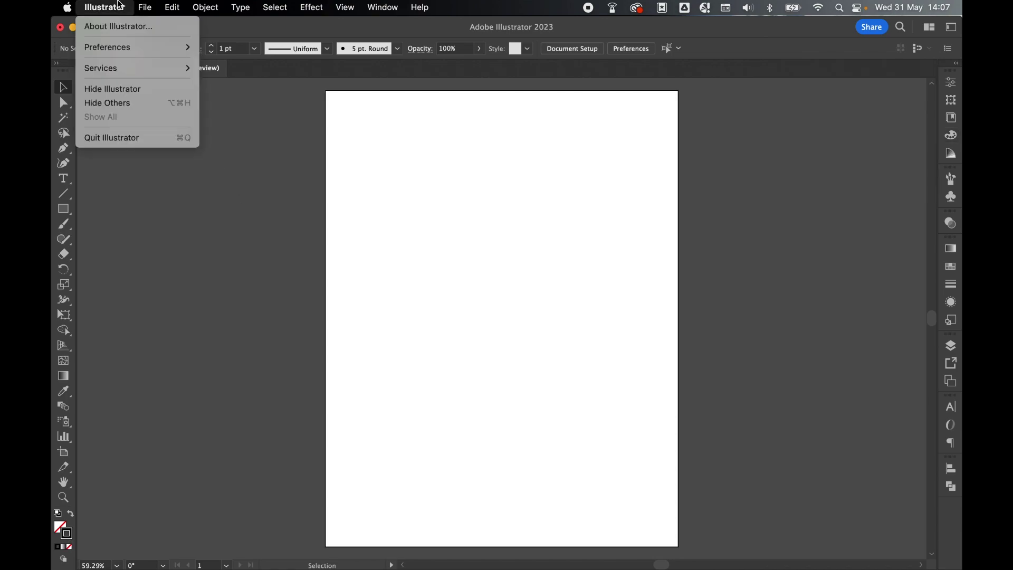
mouse_move(113, 46)
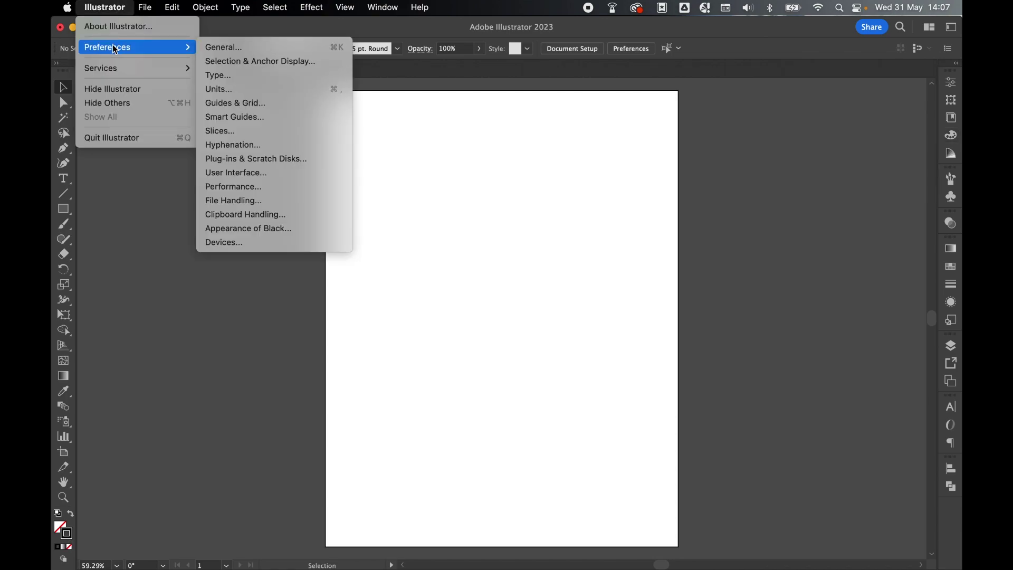
left_click(224, 47)
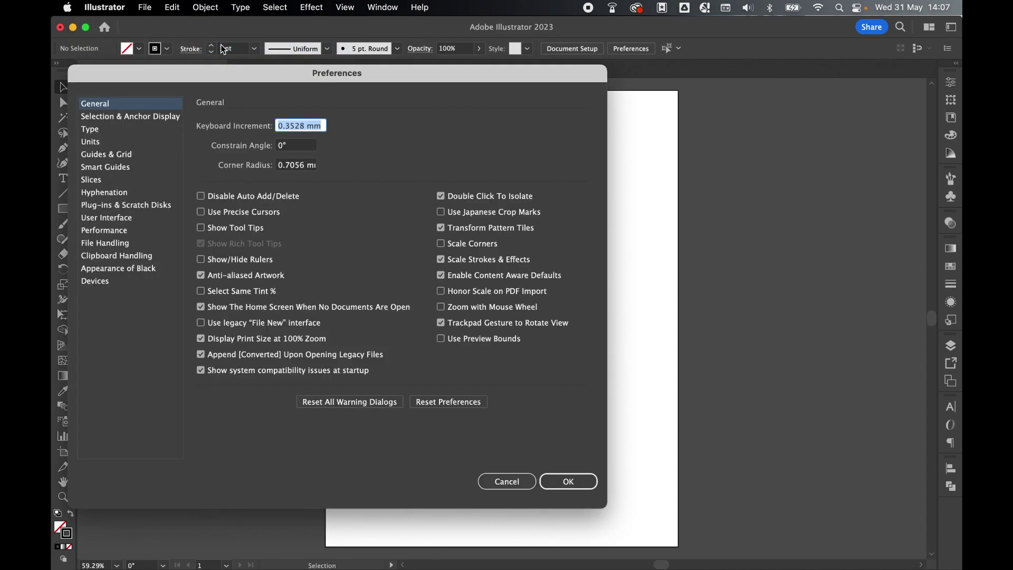
left_click(110, 140)
left_click(306, 145)
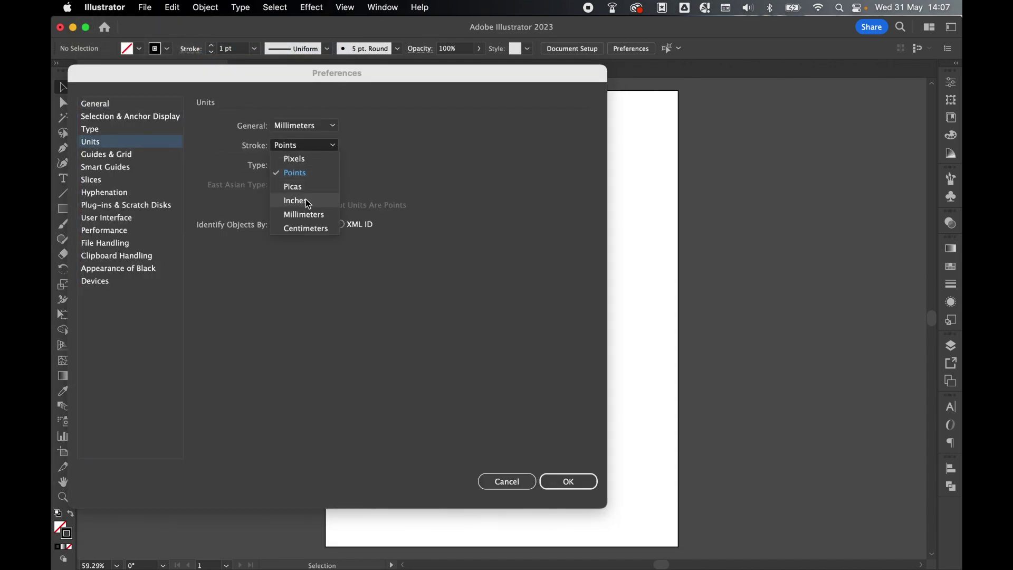
left_click(304, 215)
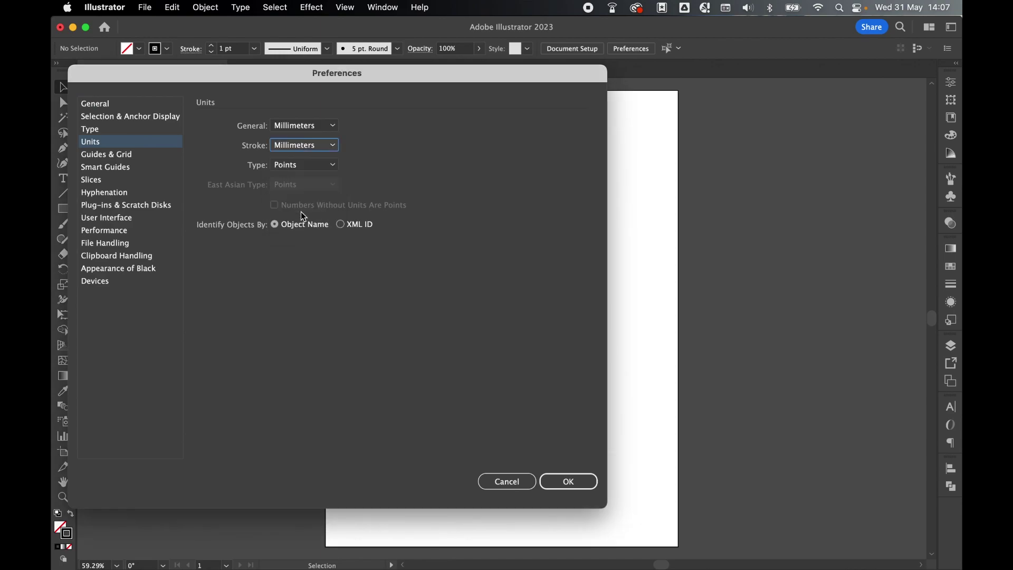
left_click(580, 486)
With the Line Segment tool and Smart Guides, draw a vertical line from artboard top to bottom
left_click(64, 194)
left_click(345, 8)
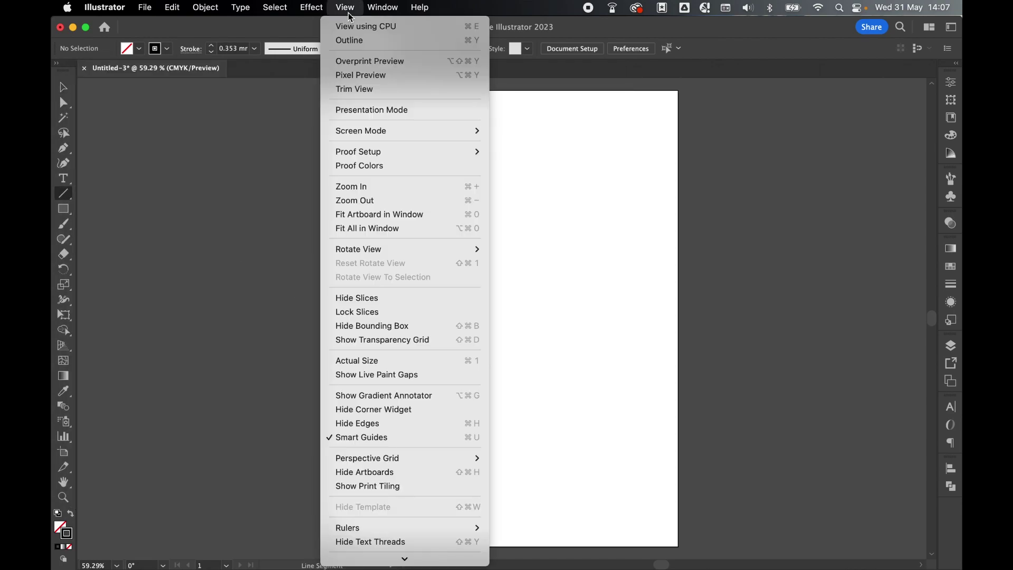
left_click(378, 439)
left_click_drag(375, 92, 375, 546)
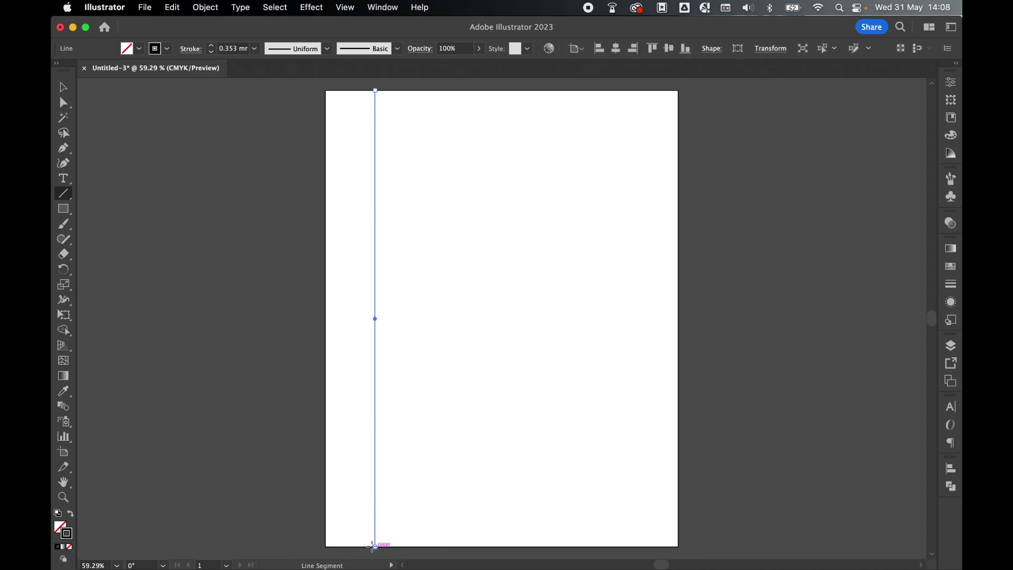
Set the vertical line's stroke weight to 0.3 mm in the Stroke panel
left_click(64, 88)
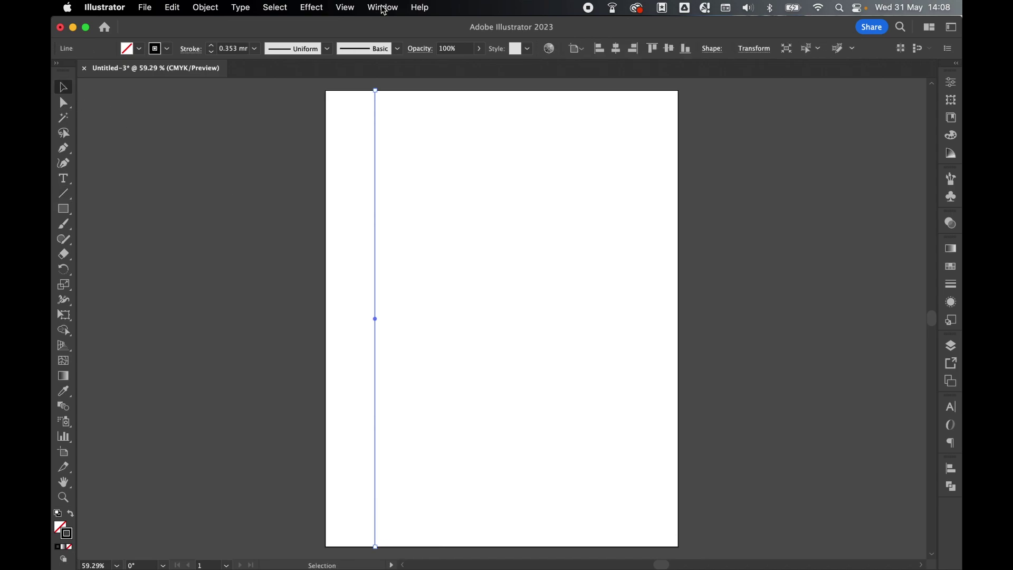
left_click(383, 7)
scroll(439, 443, "down", 5)
left_click(439, 443)
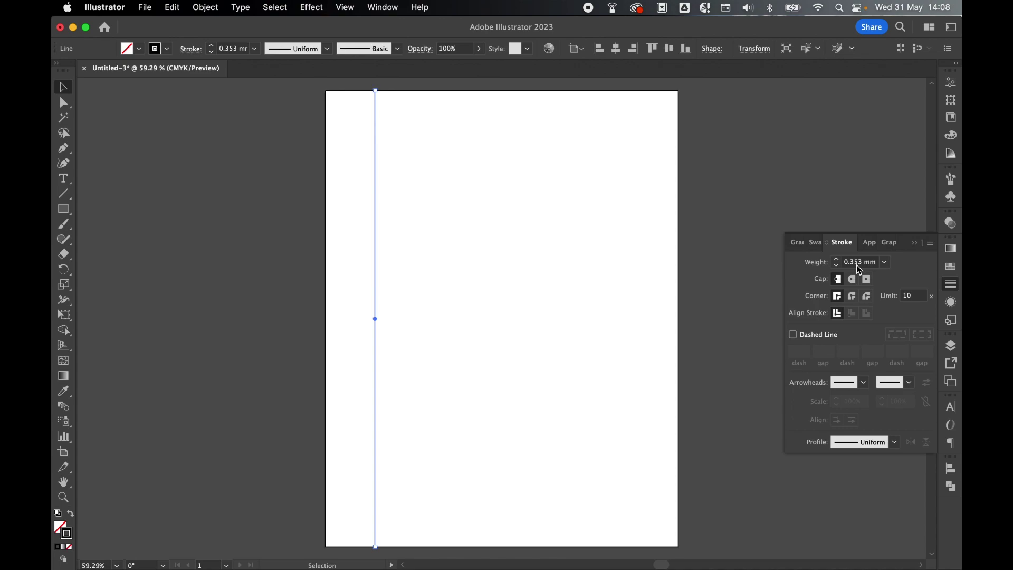
left_click(858, 264)
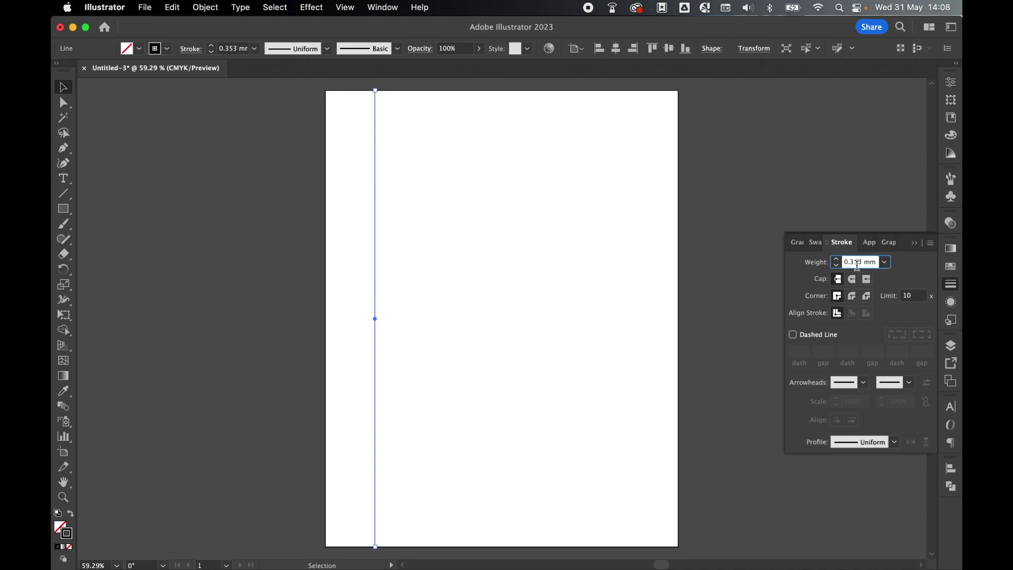
double_click(858, 264)
type("0.3mm")
key("Return")
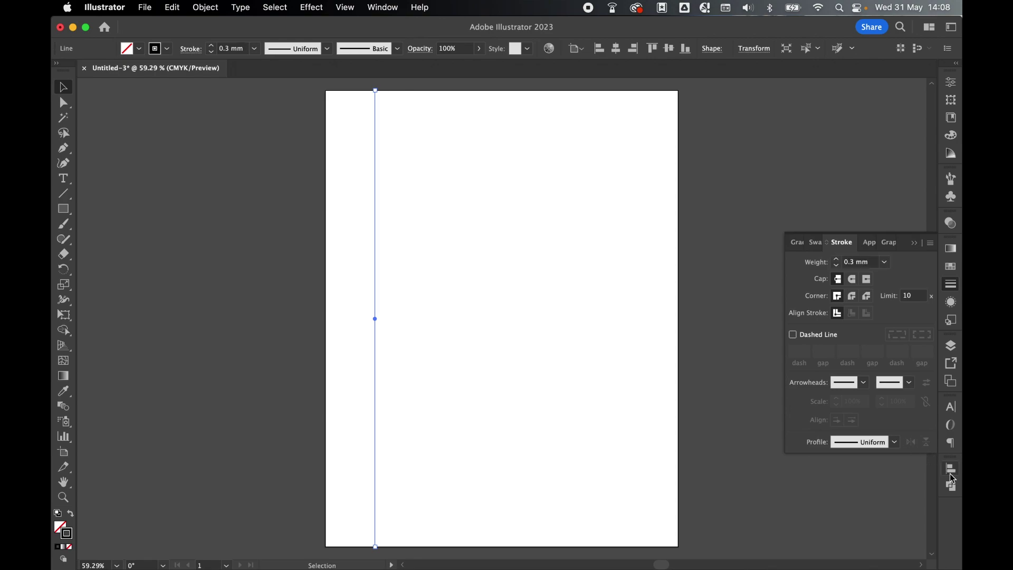
Align the line to the artboard's left edge
left_click(951, 468)
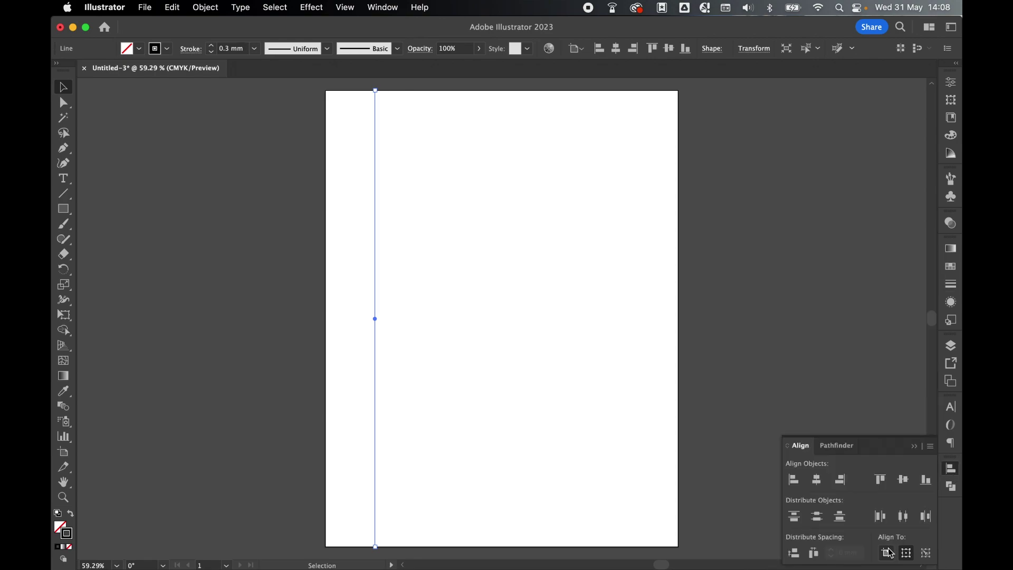
left_click(889, 553)
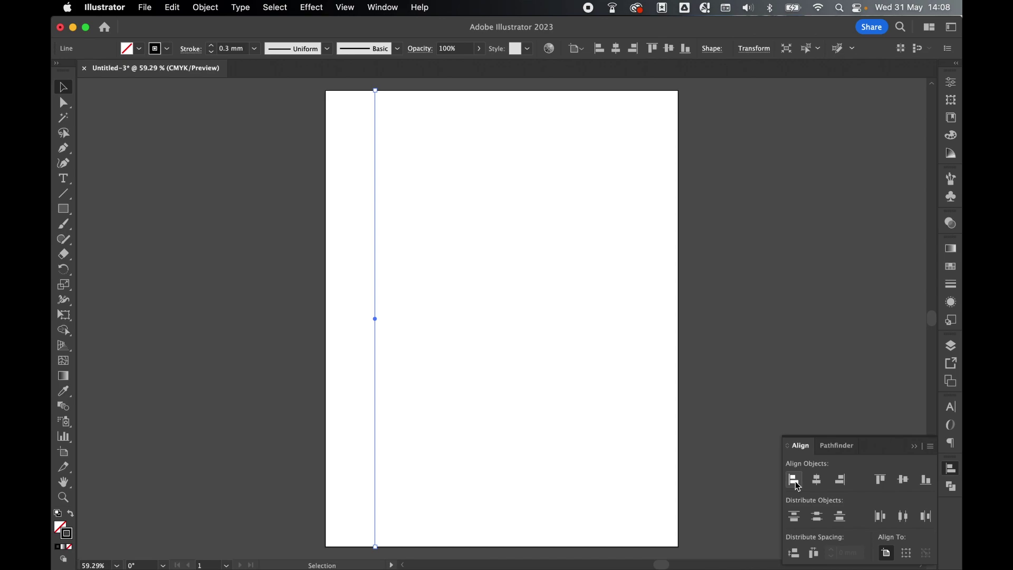
left_click(795, 481)
Move the vertical line 32 mm right using Object > Transform > Move
left_click(210, 5)
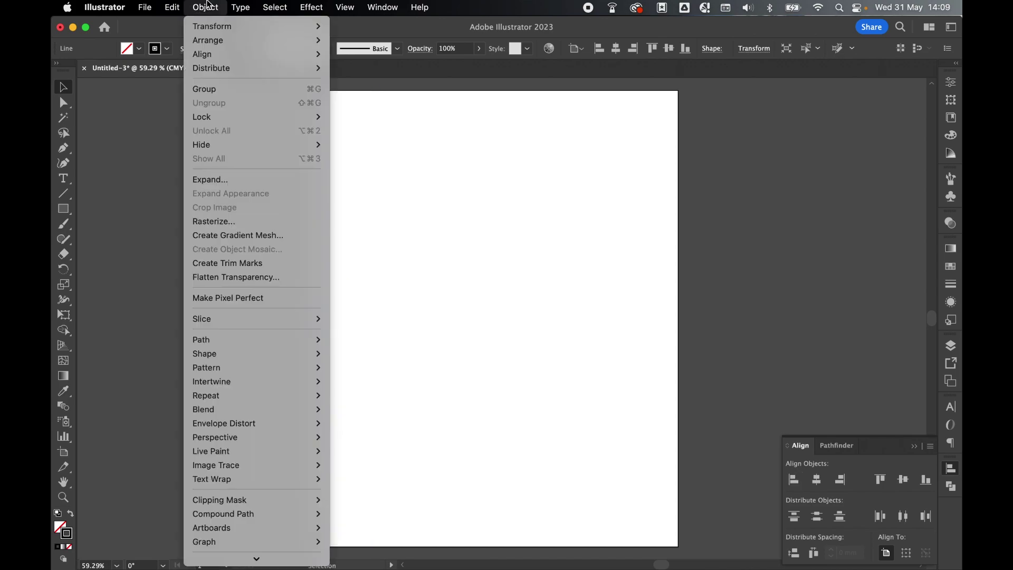
mouse_move(213, 26)
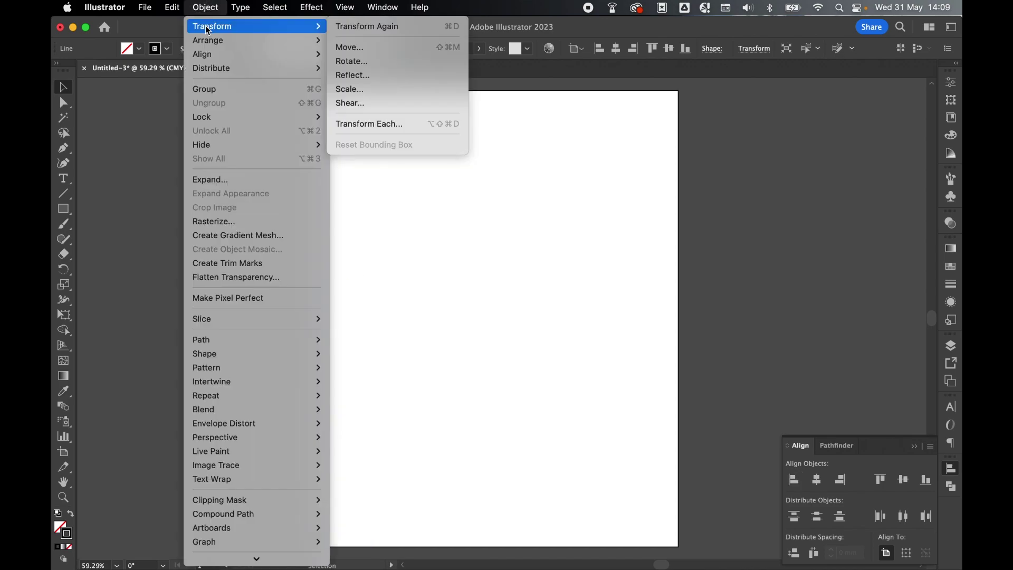
left_click(348, 47)
type("32")
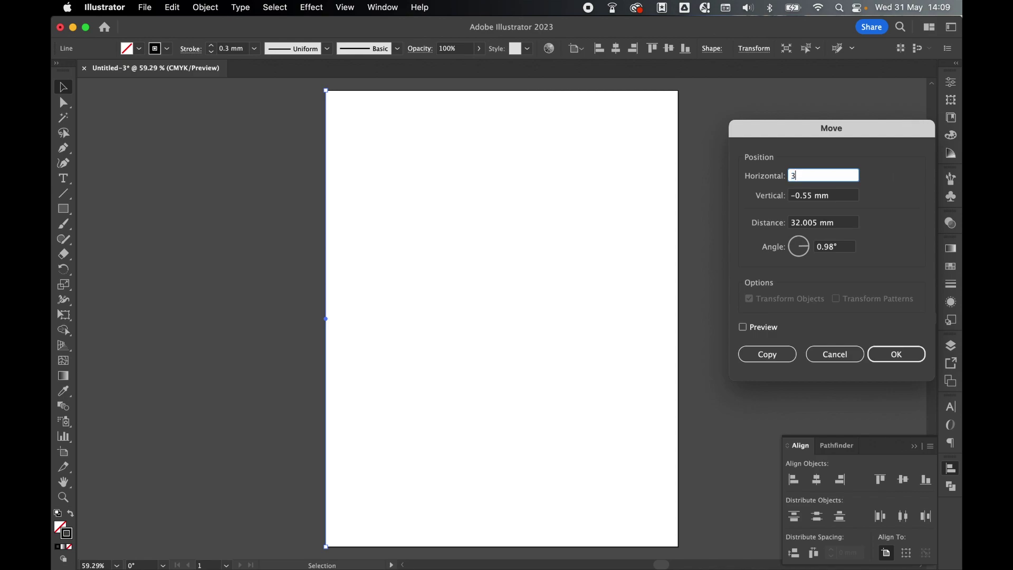
left_click(744, 328)
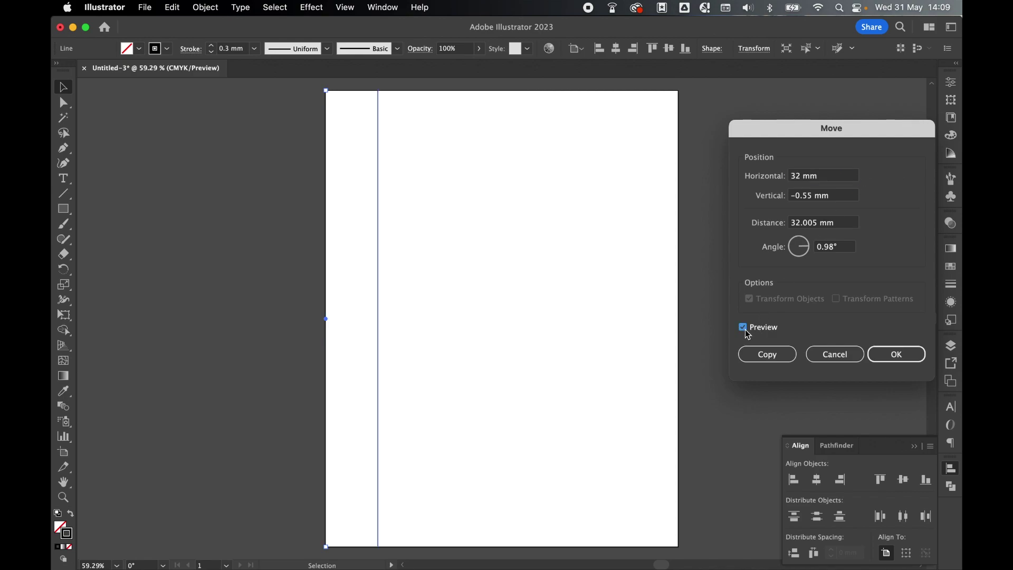
left_click(897, 354)
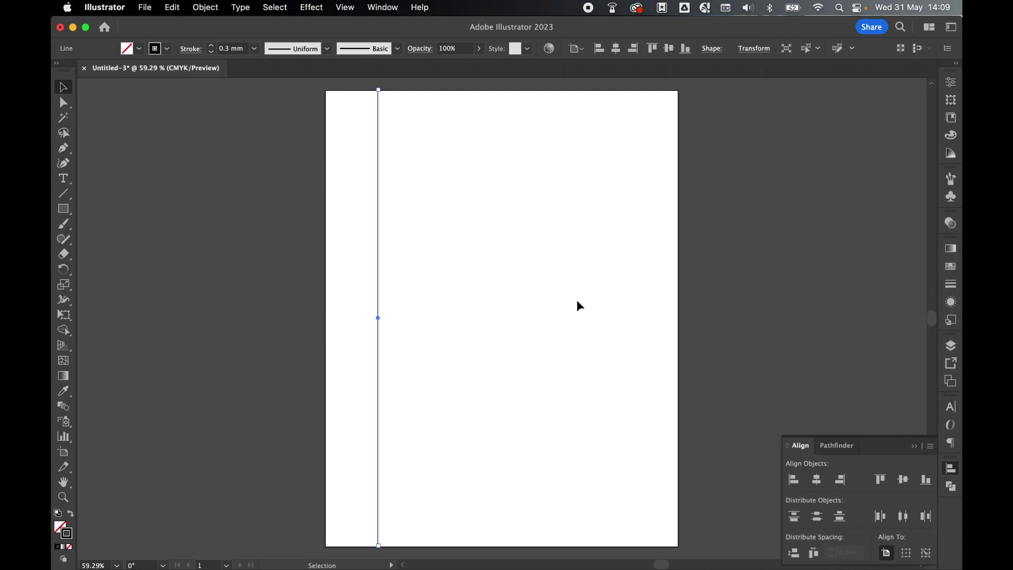
left_click(64, 194)
Draw a horizontal line across the page and align it to the artboard's top edge
left_click_drag(325, 120, 678, 120)
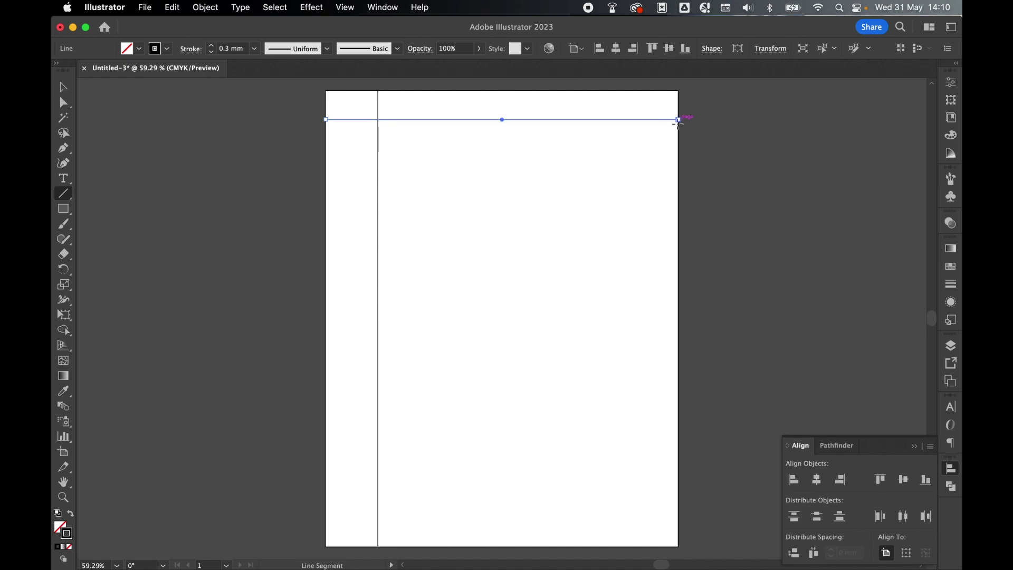
left_click(63, 87)
left_click(951, 284)
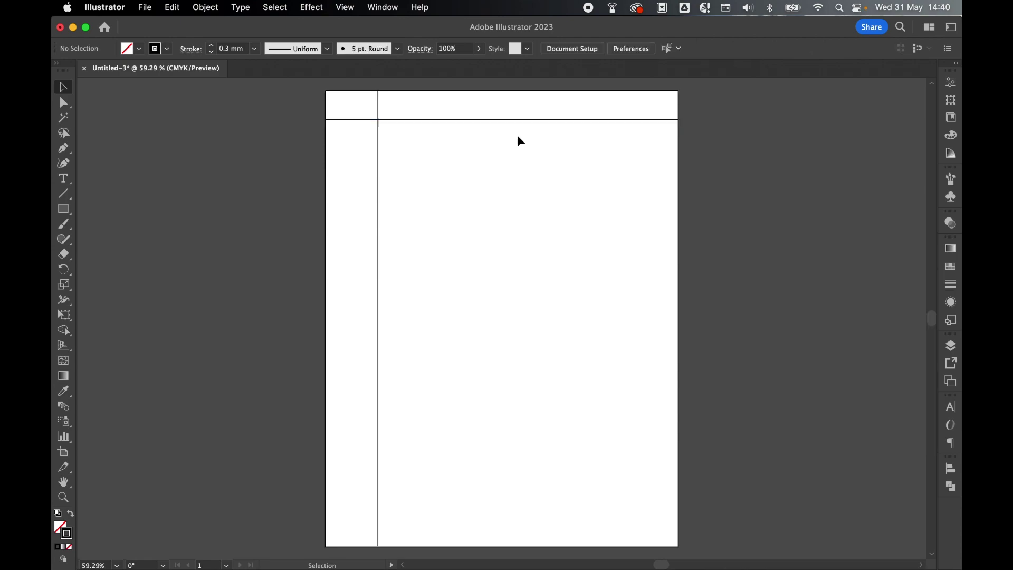
left_click_drag(507, 127, 496, 107)
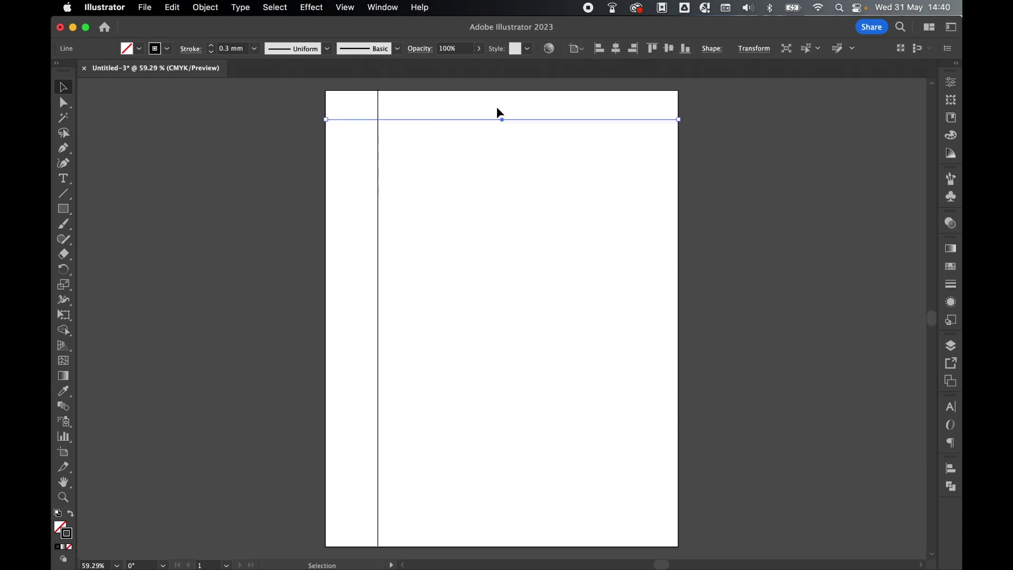
left_click(953, 469)
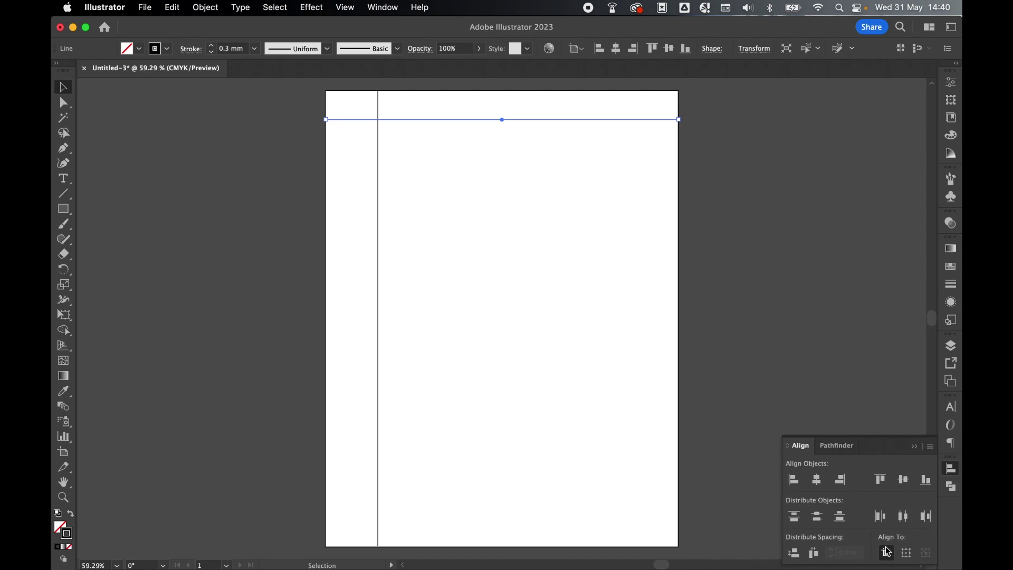
left_click(880, 479)
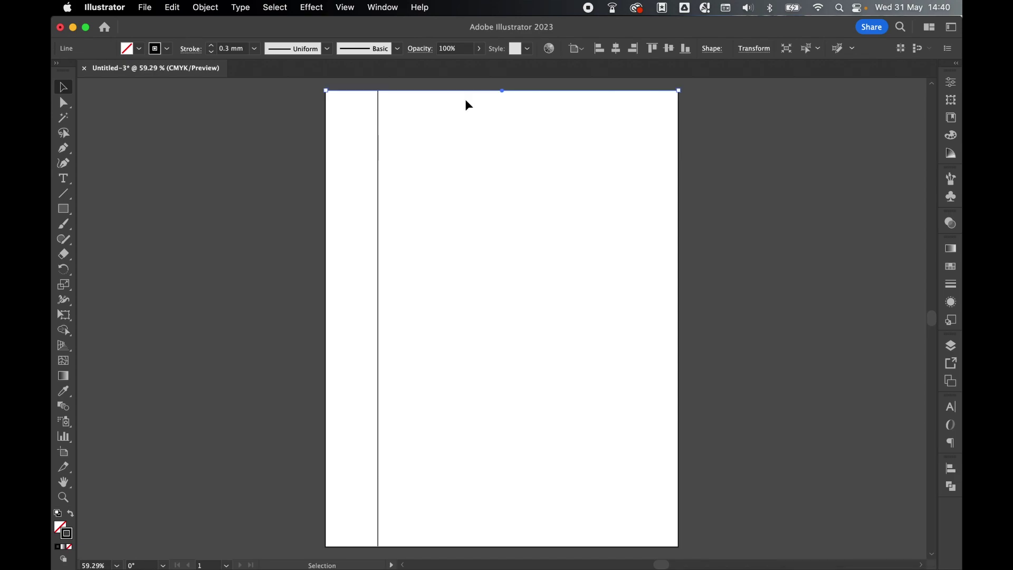
left_click(205, 7)
Move the horizontal line 0 mm horizontally and 32 mm down via Transform > Move
mouse_move(254, 26)
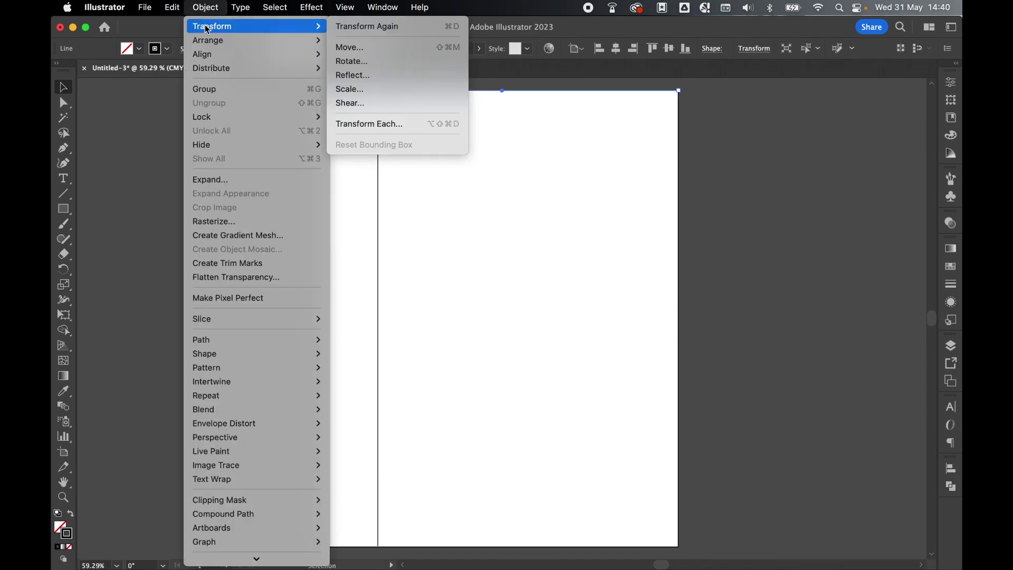
left_click(405, 51)
type("0")
key("Tab")
type("32")
left_click(744, 328)
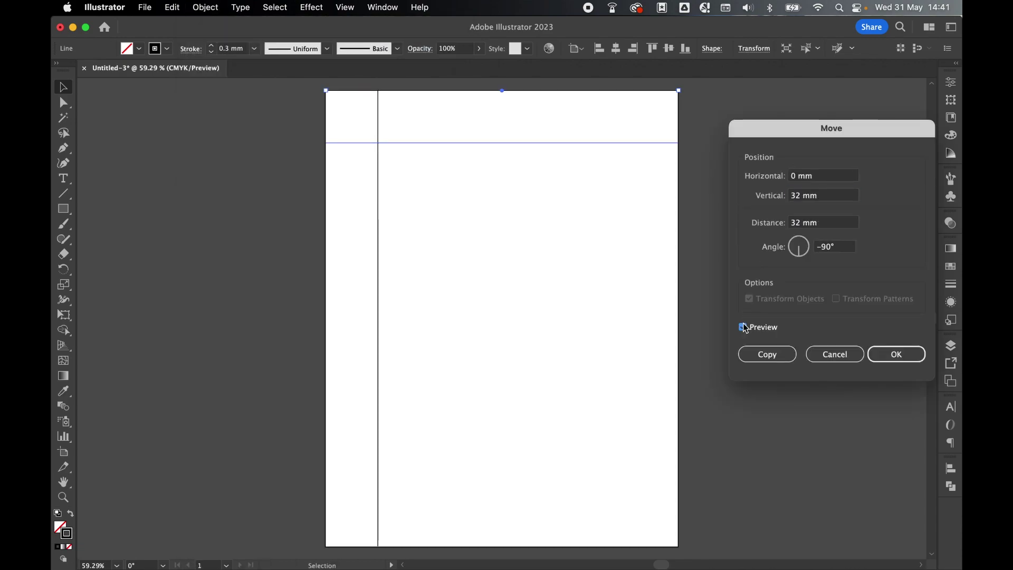
left_click(896, 353)
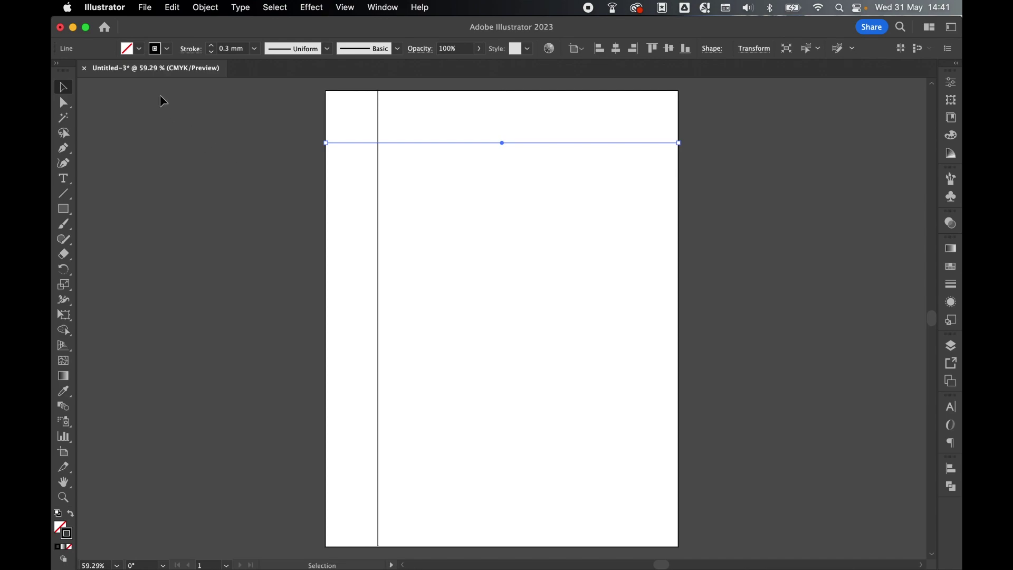
left_click(147, 8)
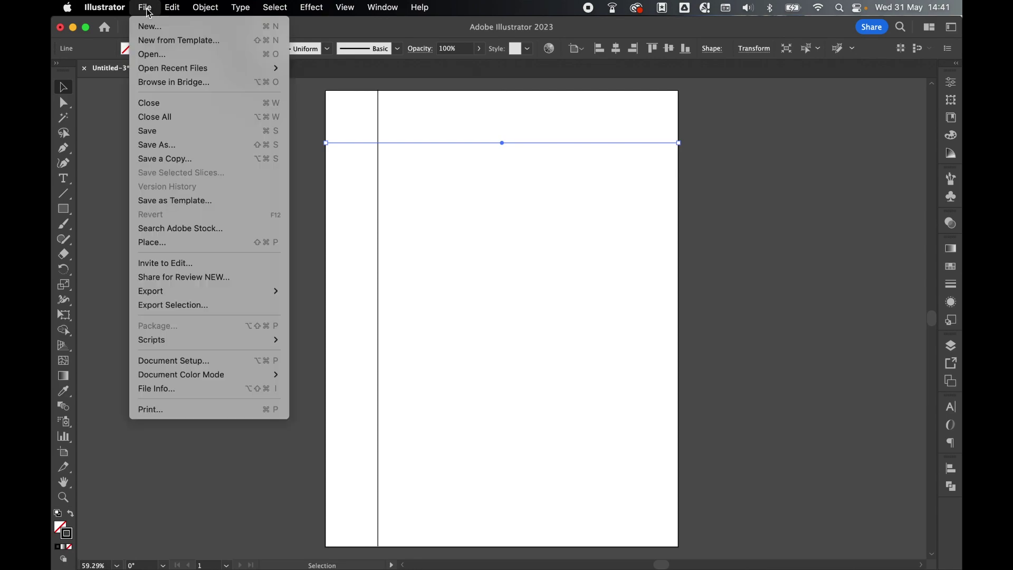
Save as linedpaper.ai in DWD Images, accepting default Illustrator options
left_click(168, 132)
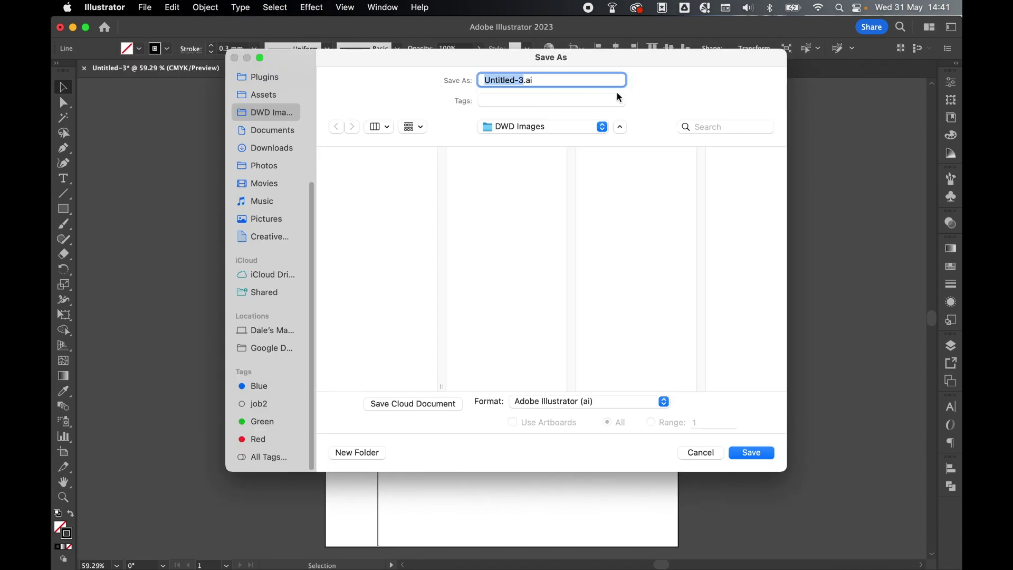
type("linedpaper")
left_click(751, 452)
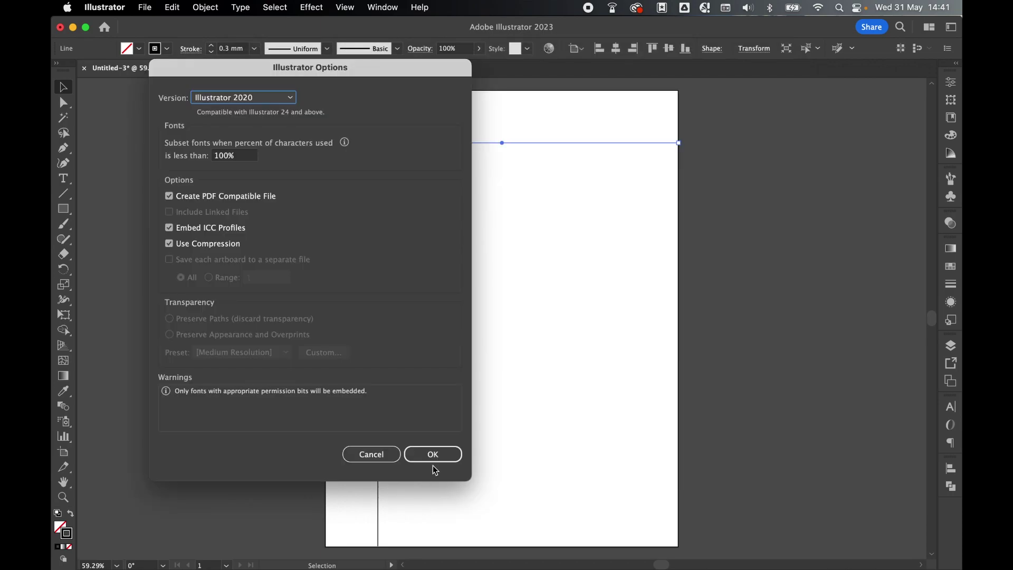
left_click(433, 455)
Copy the header rule and paste a duplicate in front of it
left_click(468, 144)
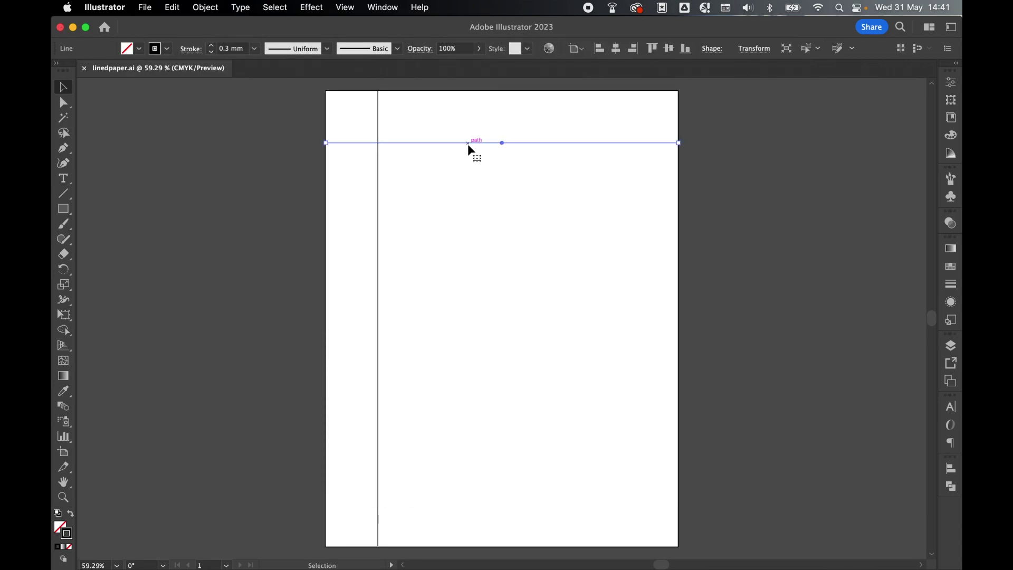
left_click(172, 6)
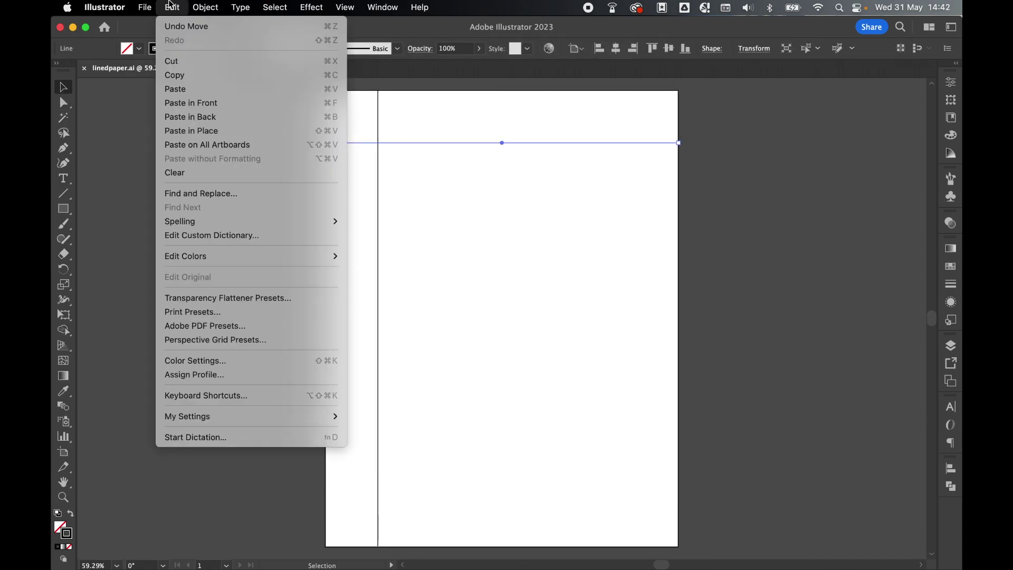
left_click(184, 74)
left_click(172, 7)
left_click(191, 103)
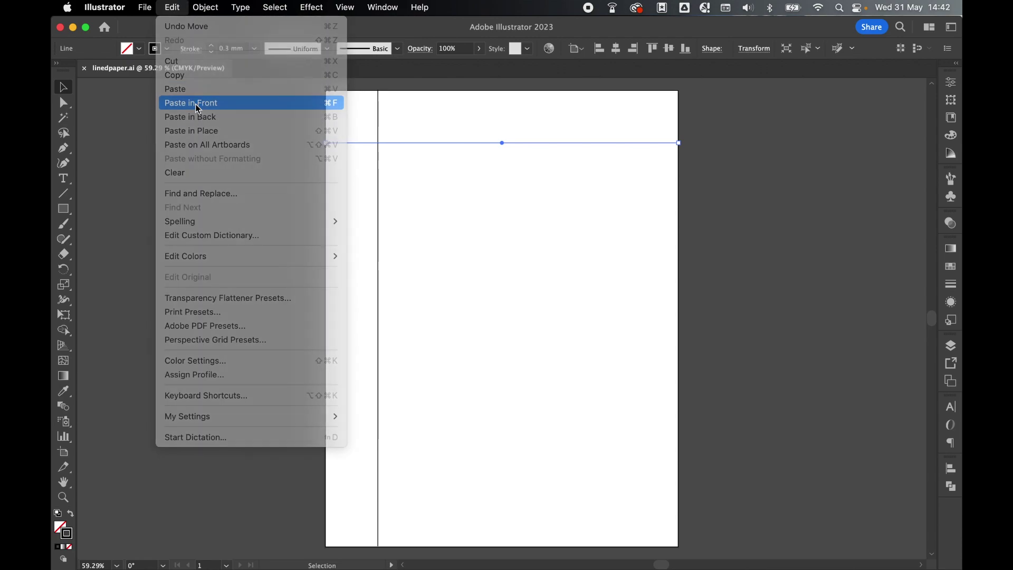
left_click_drag(444, 144, 444, 163)
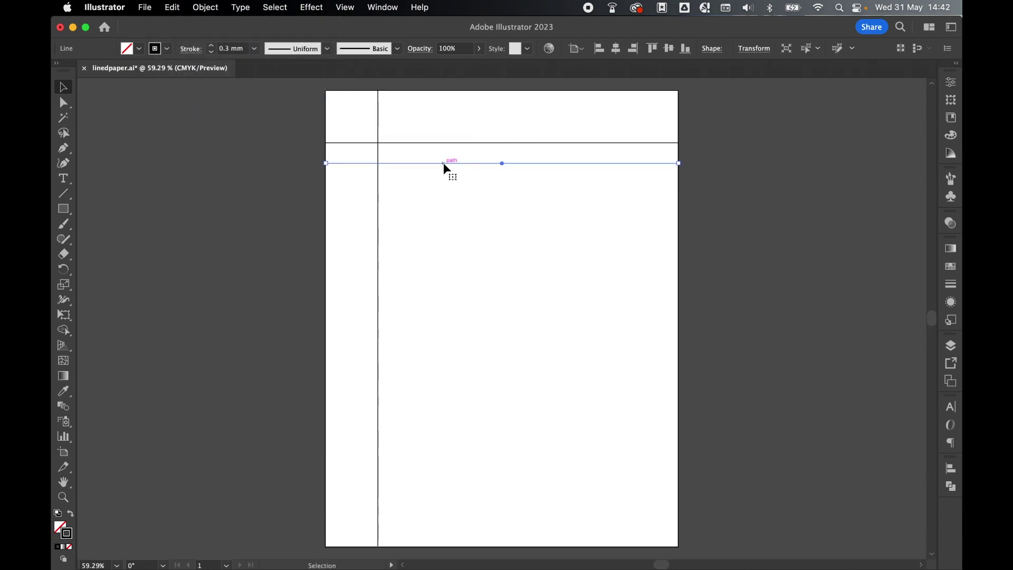
key("super+z")
Copy the line 8.7 mm lower, then repeat with Cmd+D down the page
left_click(206, 9)
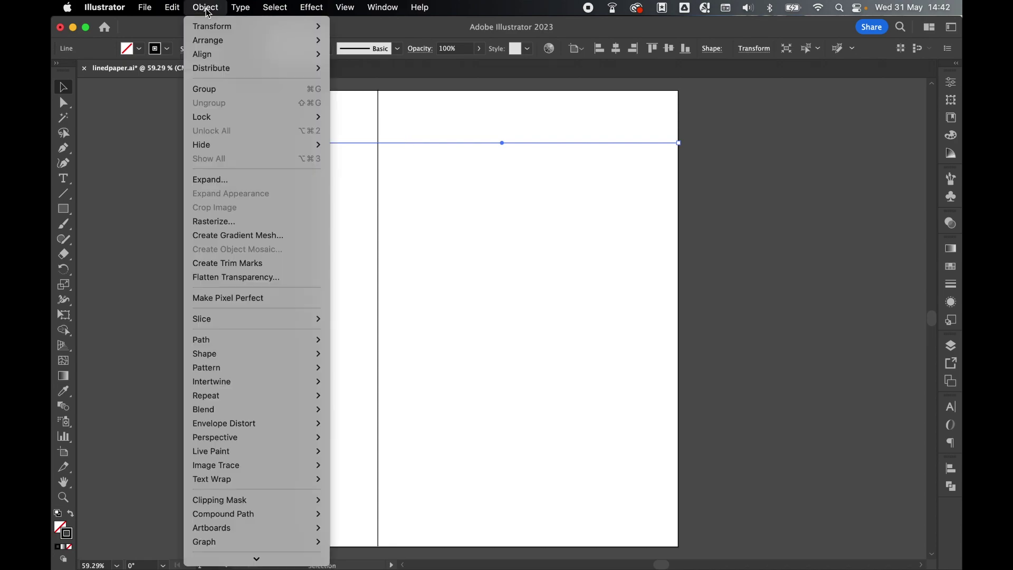
mouse_move(254, 26)
left_click(383, 49)
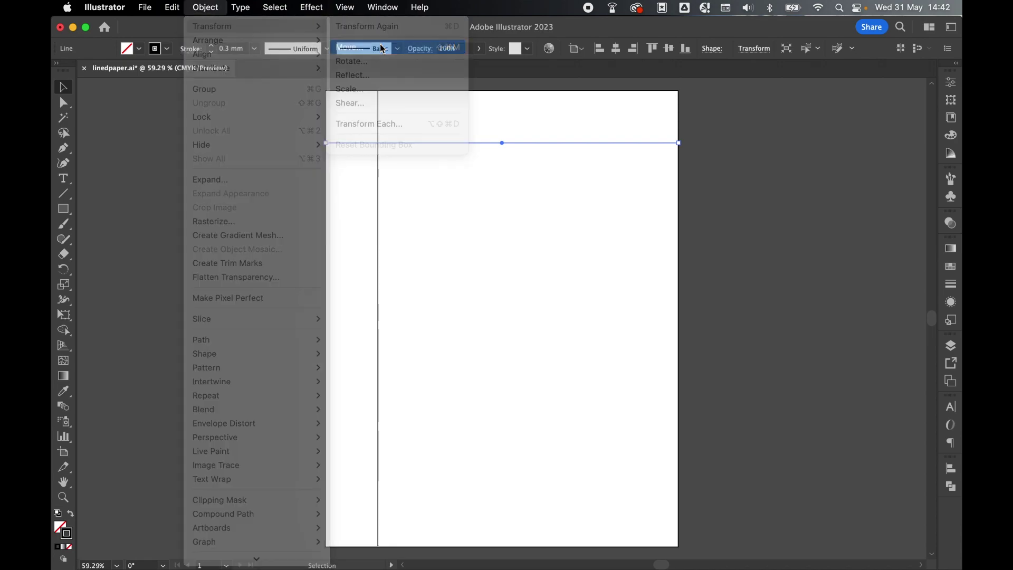
key("Tab")
type("8")
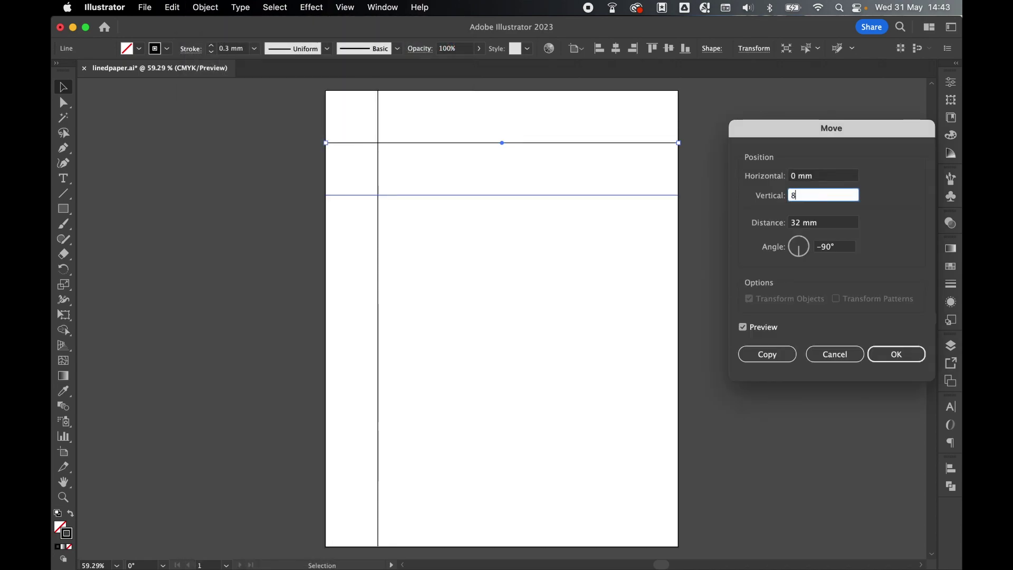
type(".7")
left_click(743, 328)
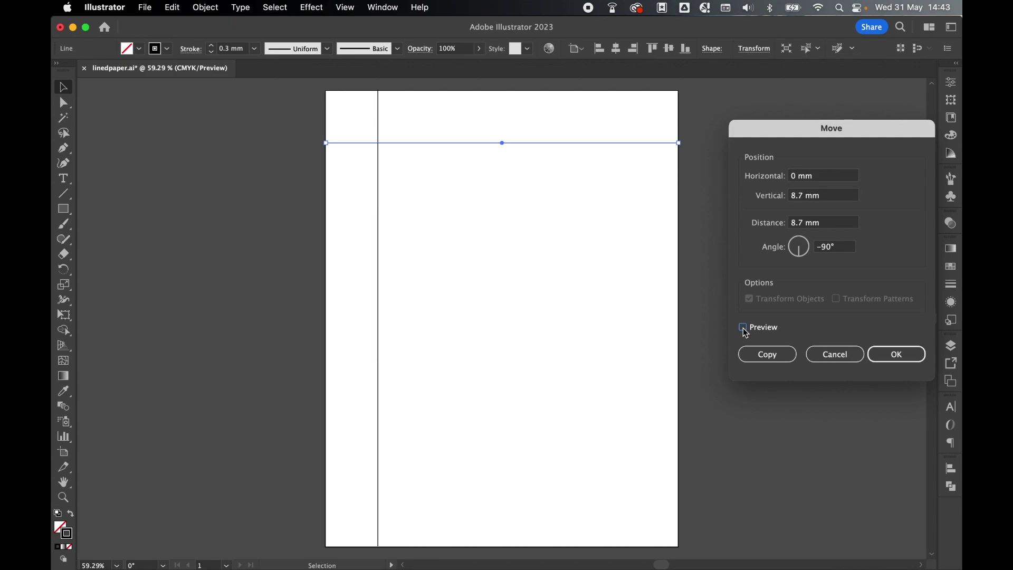
left_click(767, 354)
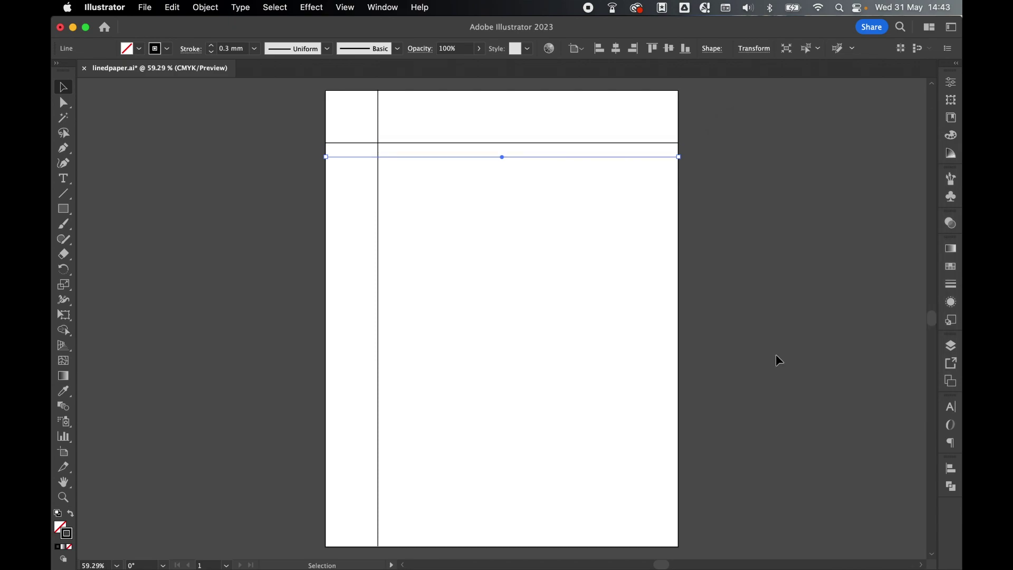
key("super+d")
key("super+d")
key("super+d")
key("super+d")
key("super+d")
key("super+d")
key("super+d")
key("super+d")
key("super+d")
key("super+d")
key("super+d")
key("super+d")
key("super+d")
key("super+d")
key("super+d")
key("super+d")
key("super+d")
key("super+d")
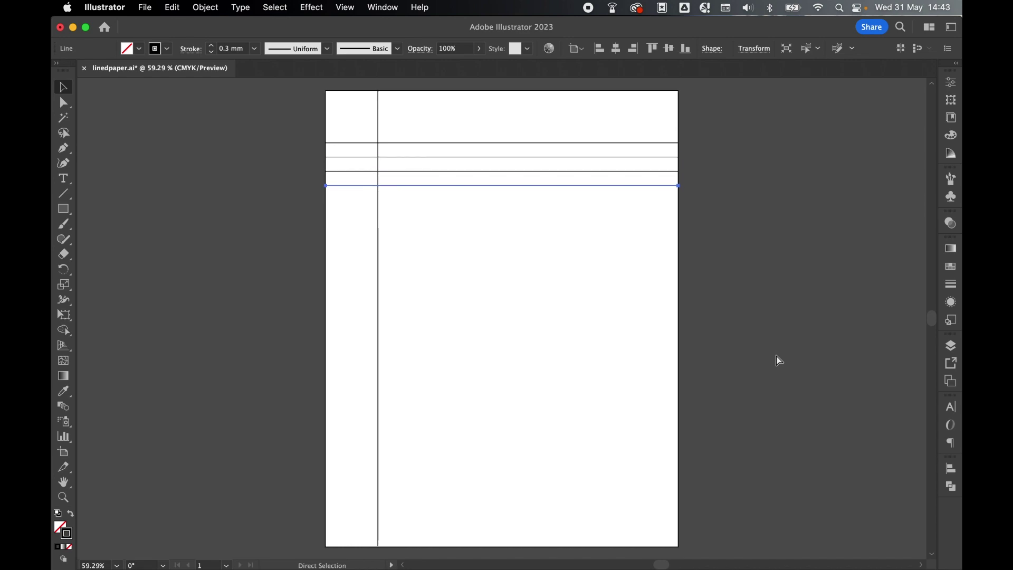
key("super+d")
key("super+d")
key("super+d")
key("super+d")
key("super+d")
key("super+d")
key("super+d")
key("super+d")
key("super+d")
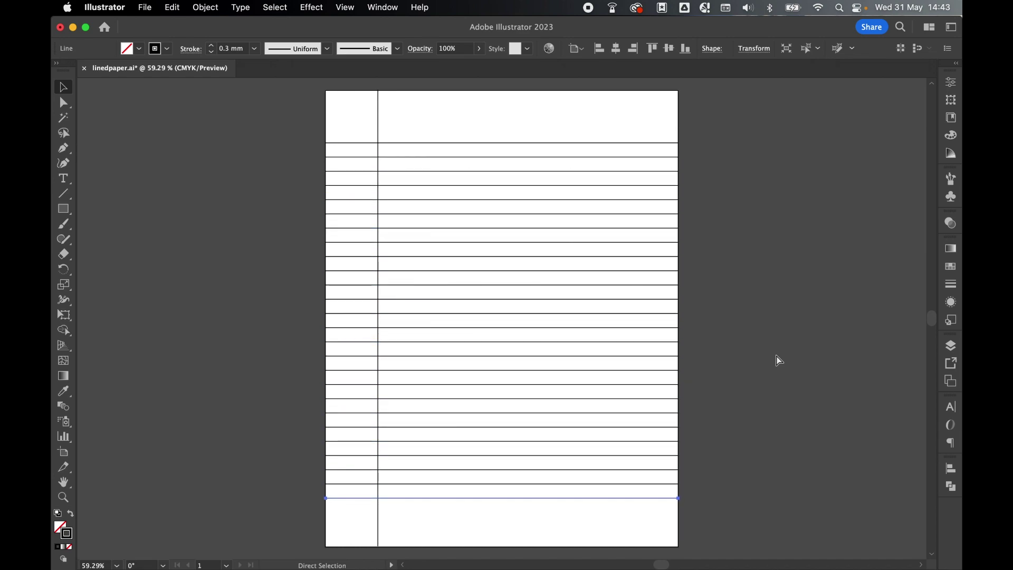
Select the vertical margin line and choose Arrange > Bring to Front
left_click(780, 361)
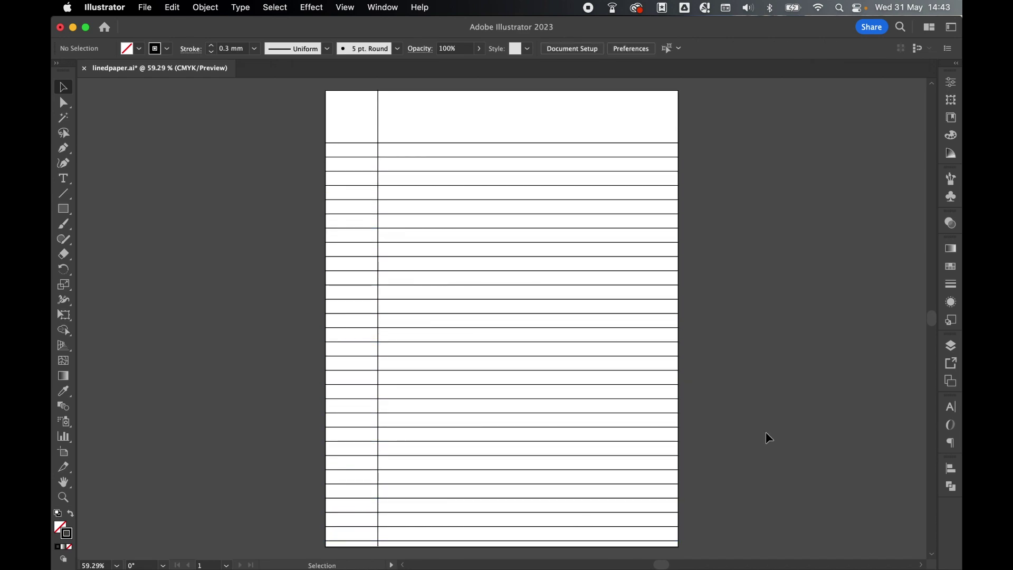
left_click(377, 116)
right_click(380, 109)
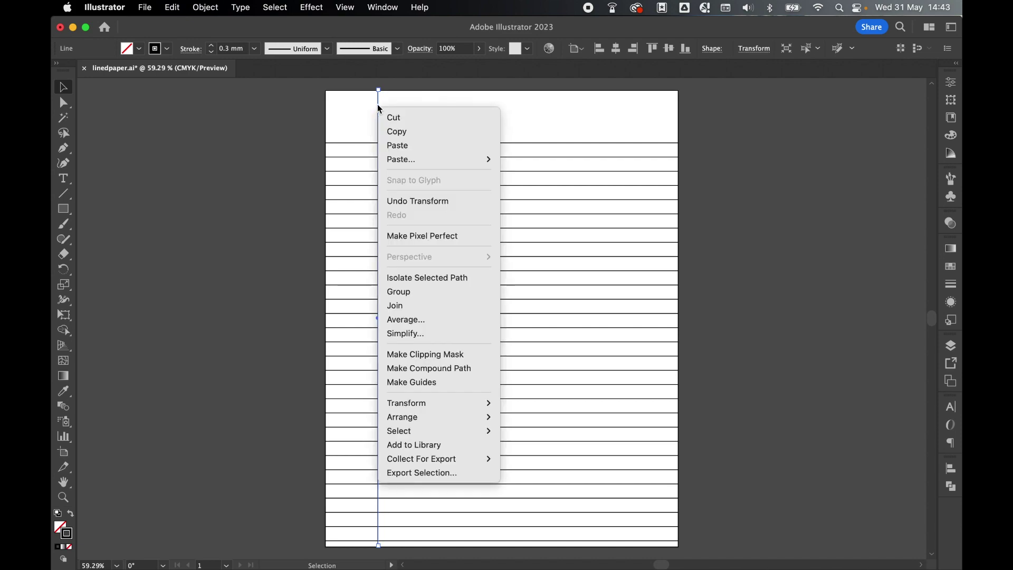
mouse_move(449, 417)
left_click(549, 417)
left_click(779, 284)
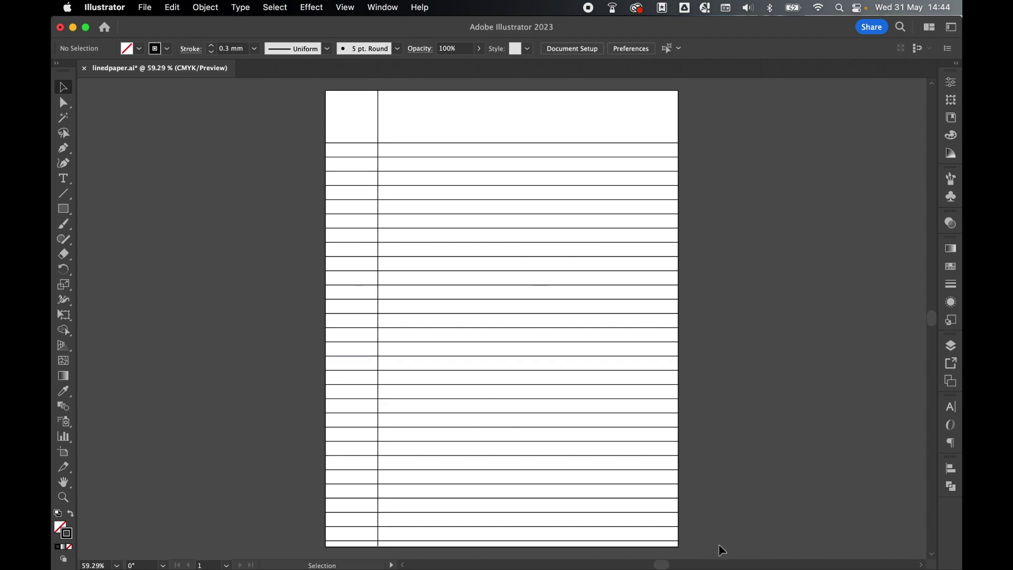
Recolor the stroke of the horizontal ruled lines to light blue #b3beff, then deselect them
left_click_drag(664, 469, 602, 139)
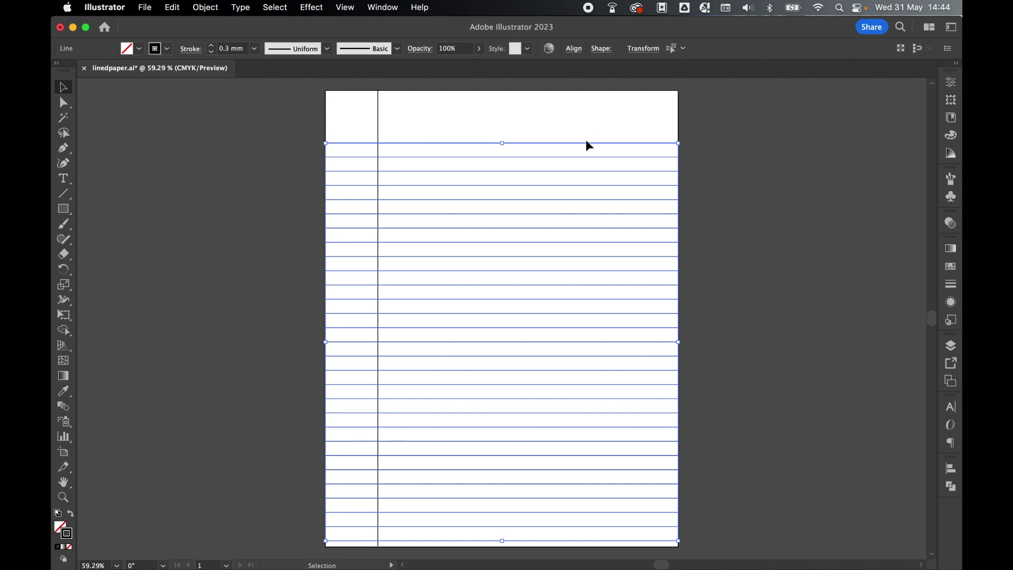
double_click(72, 536)
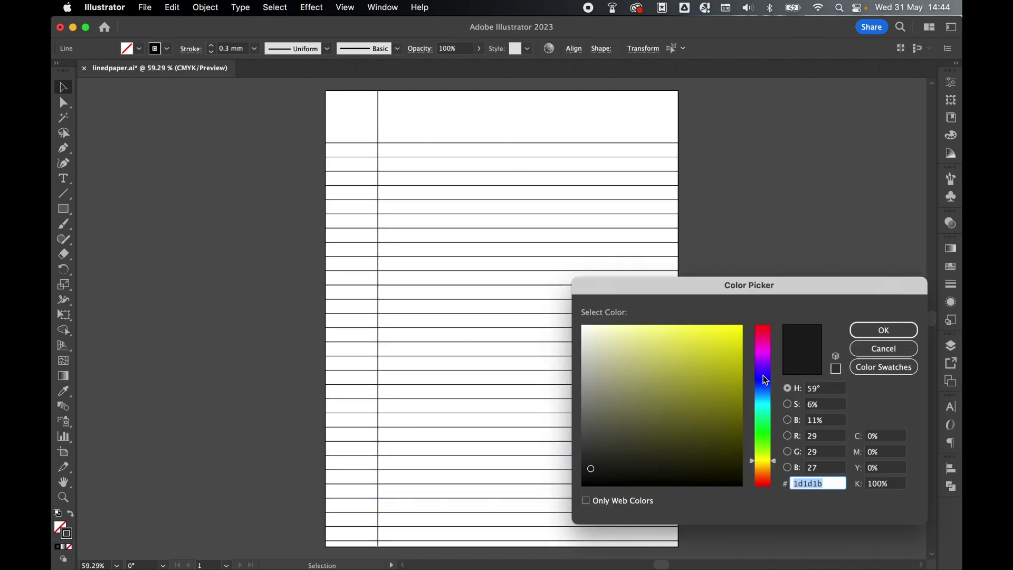
left_click(763, 375)
left_click_drag(763, 375, 763, 383)
left_click(630, 324)
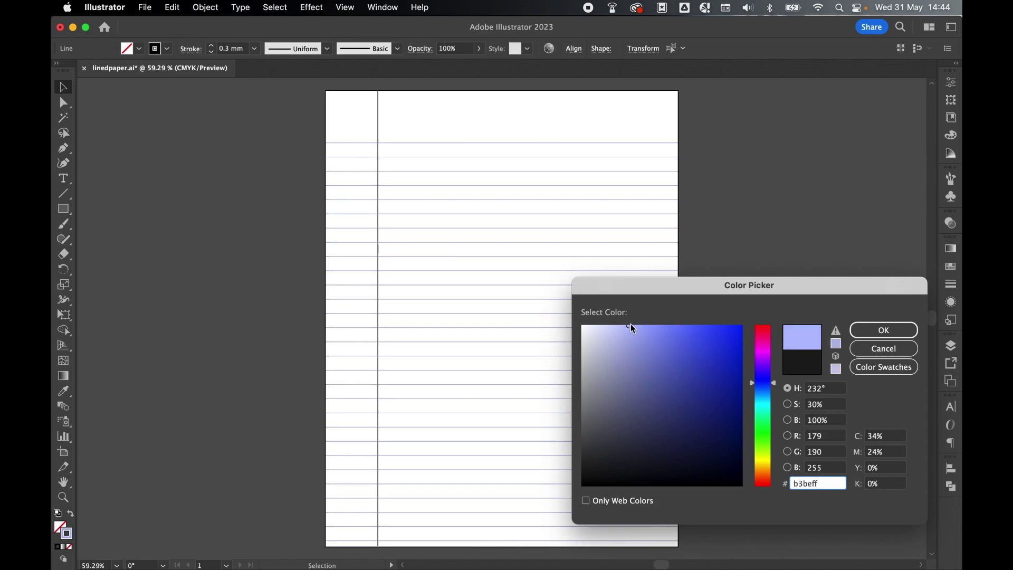
left_click(880, 331)
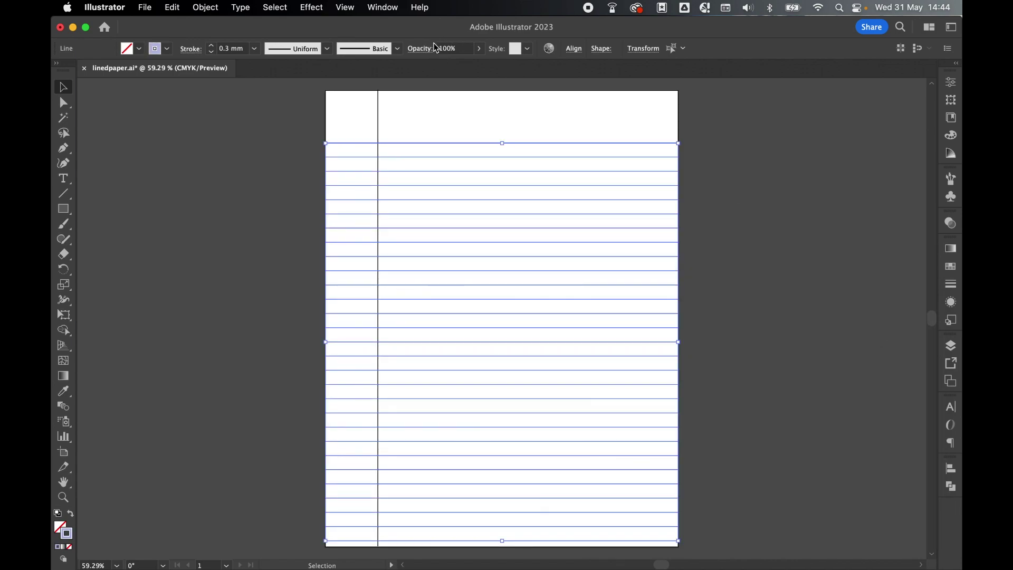
key("super+shift+a")
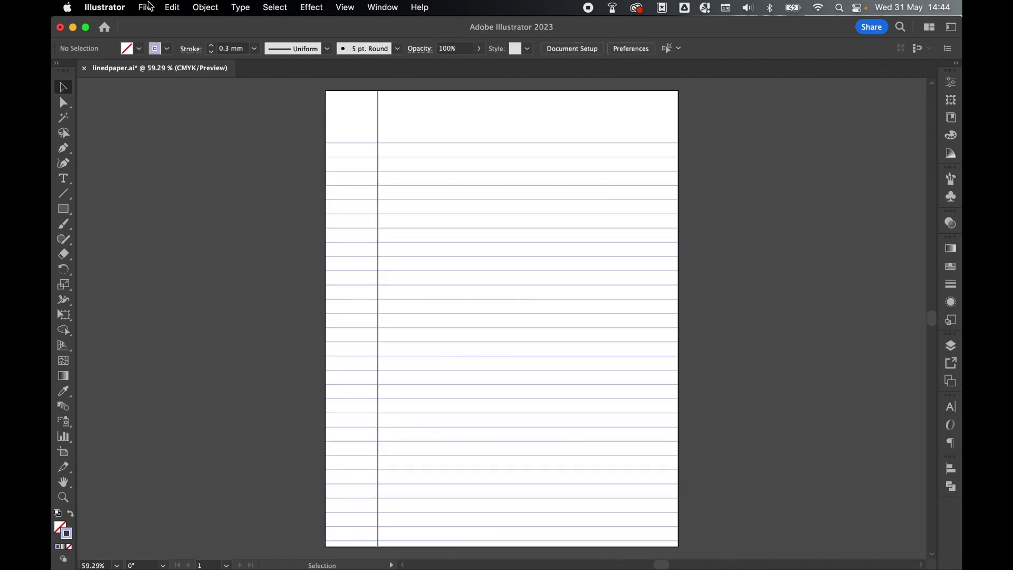
left_click(150, 6)
Save linedpaper.ai, then save a copy as Adobe PDF named linedpaper.pdf in DWD Images
left_click(167, 129)
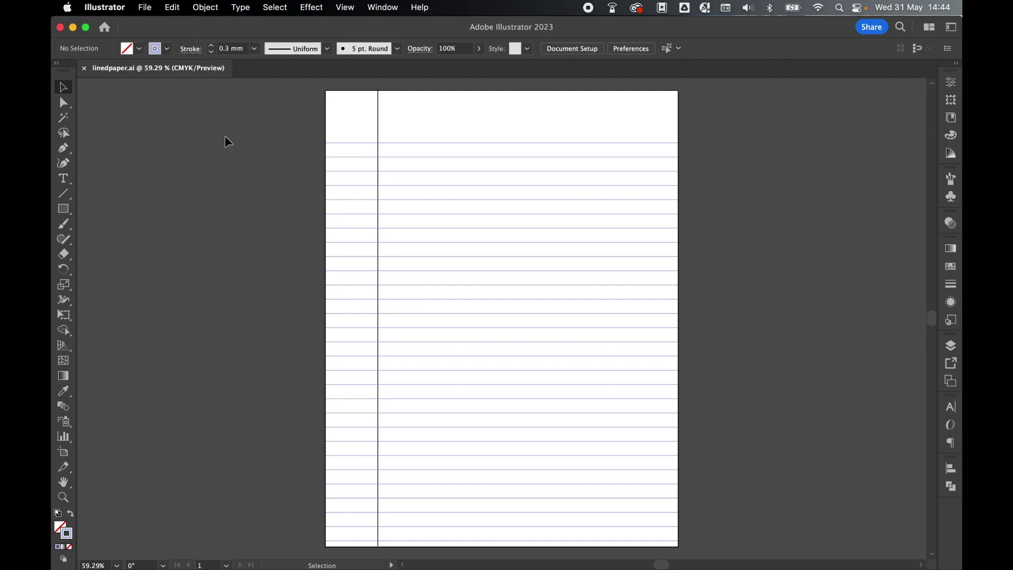
left_click(145, 7)
left_click(174, 148)
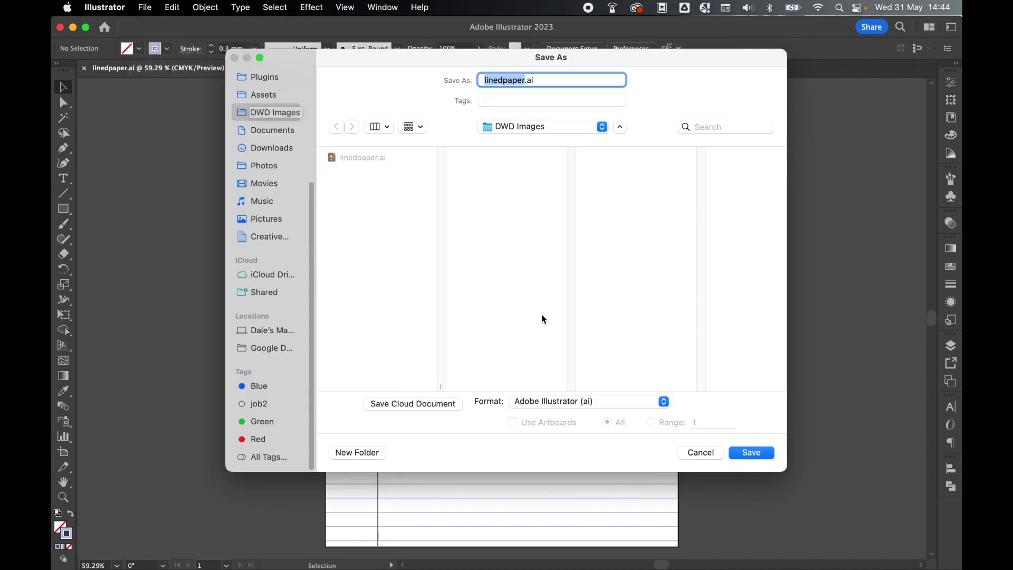
left_click(546, 401)
left_click(552, 446)
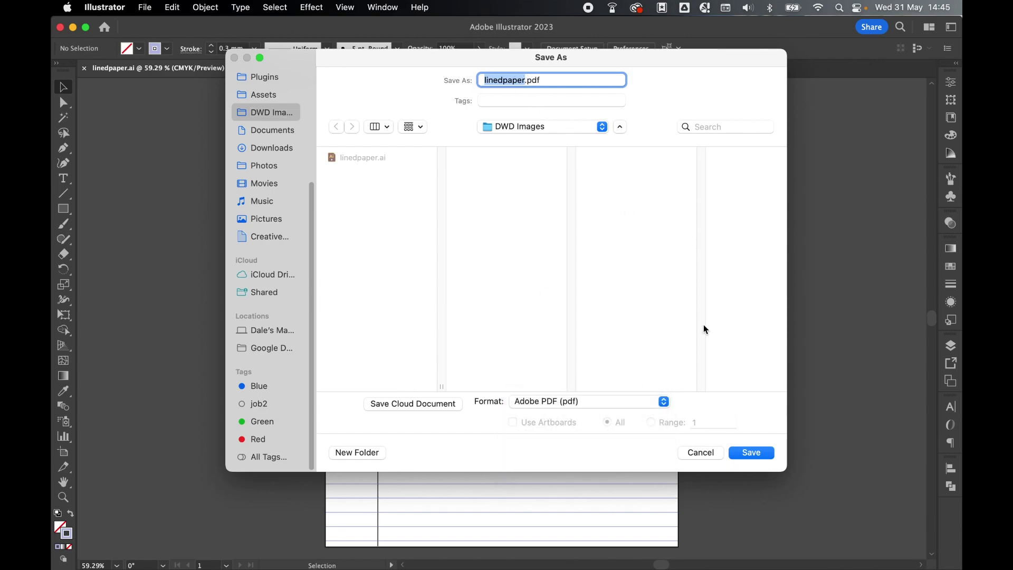
left_click(751, 452)
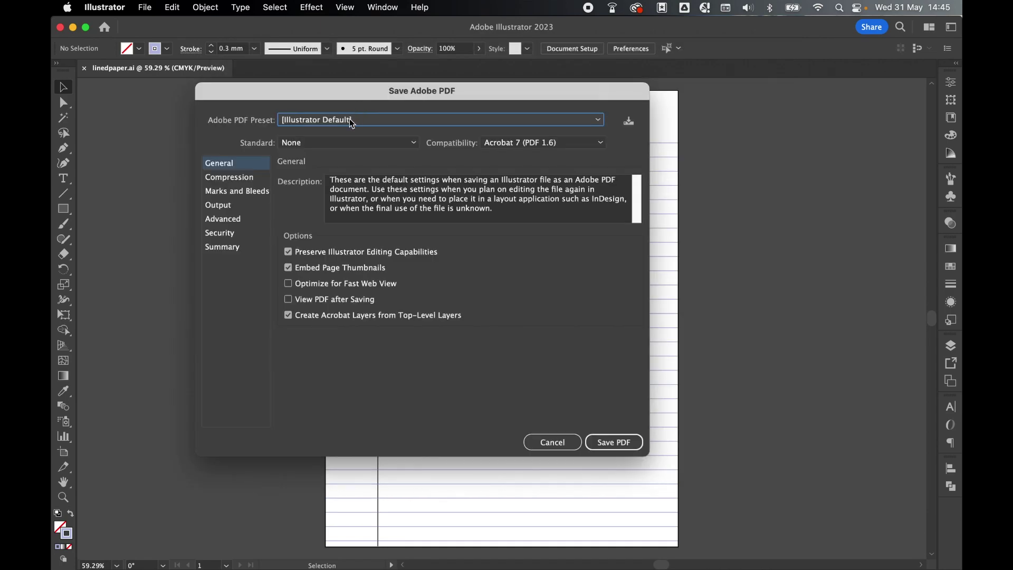
Export the PDF with the [PDF/X-1a:2001] preset and accept the PDF/X warning
left_click(351, 121)
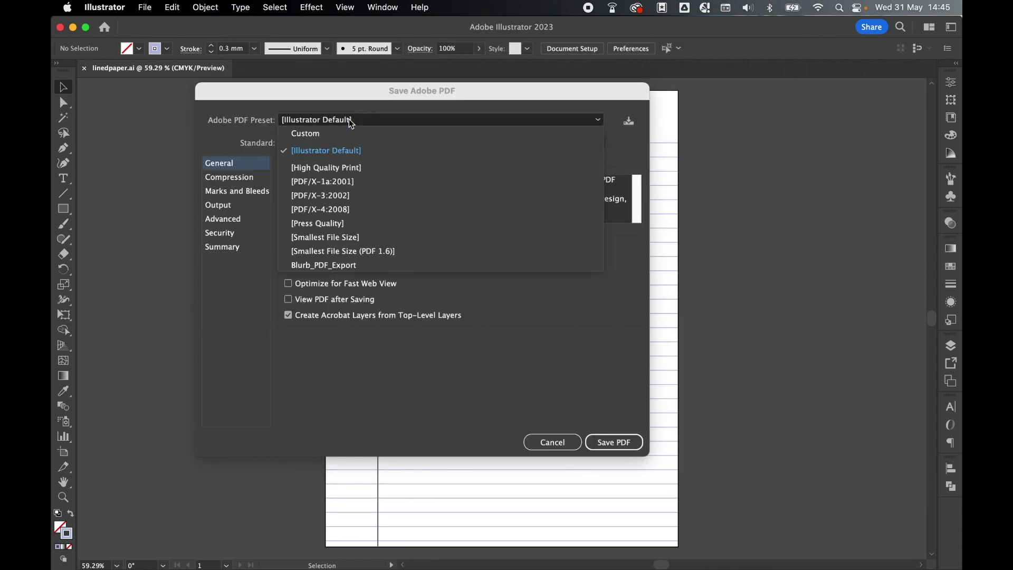
left_click(340, 181)
left_click(612, 442)
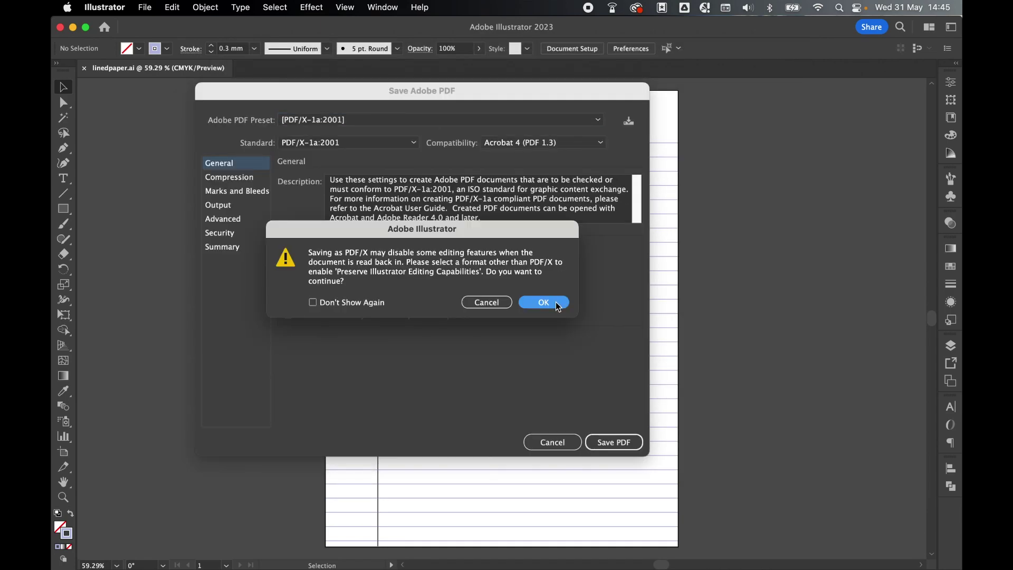
left_click(558, 305)
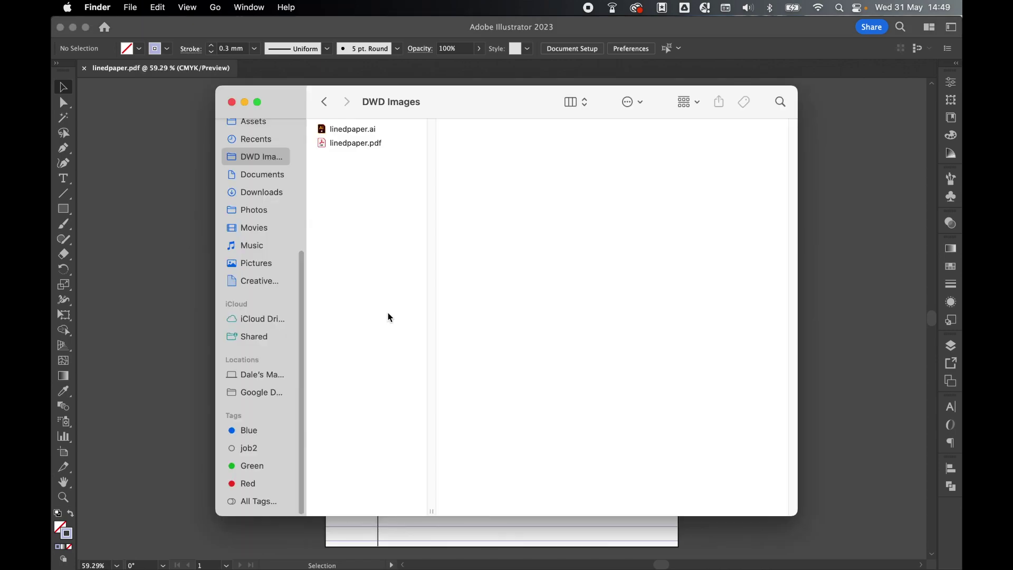
Compare linedpaper.ai and linedpaper.pdf in DWD Images and Quick Look the PDF
left_click(369, 130)
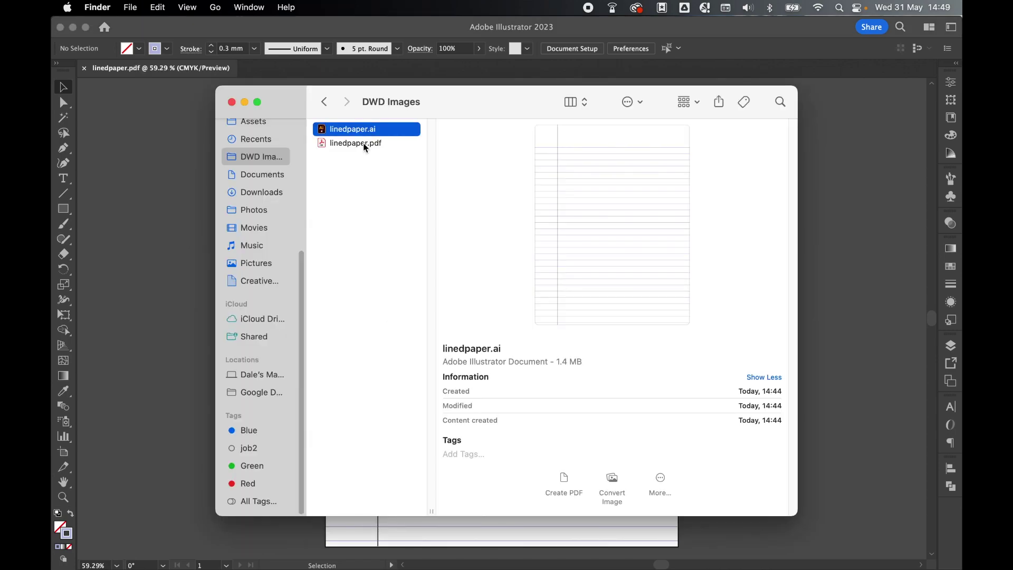
left_click(363, 143)
key("space")
key("space")
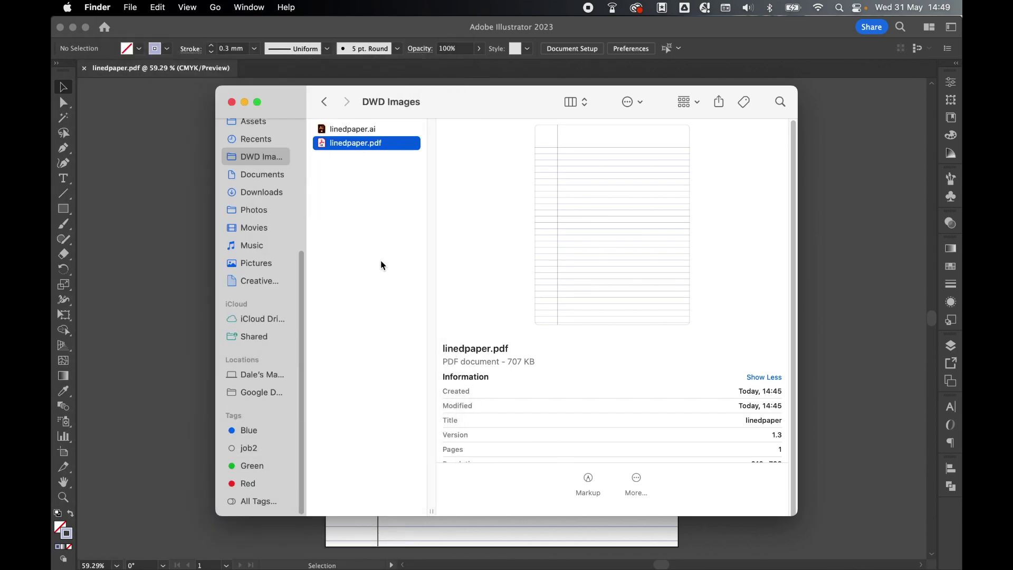